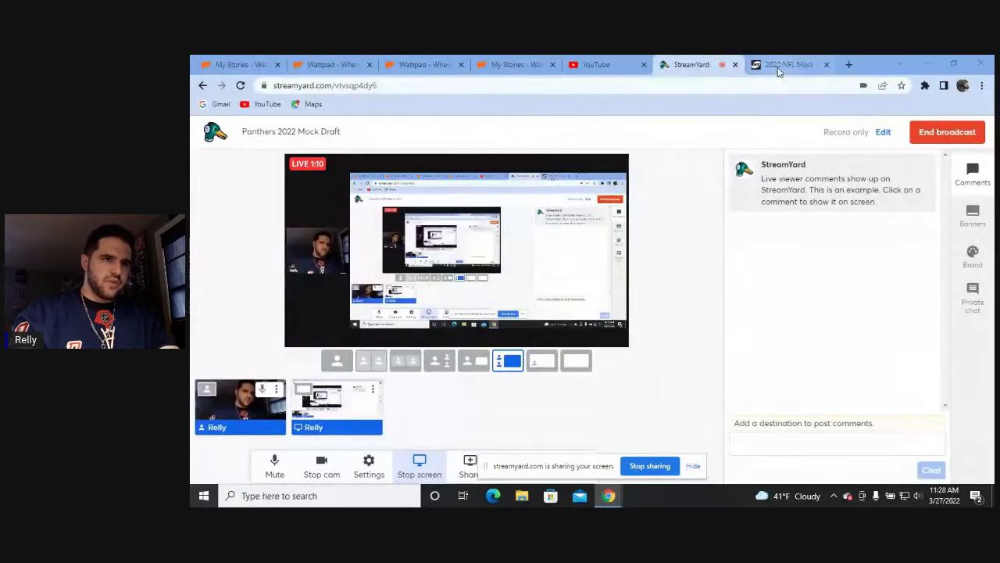
Set up a 7-round mock draft for the Carolina Panthers and enter the draft room.
{"action": "left_click", "coordinate": [778, 68]}
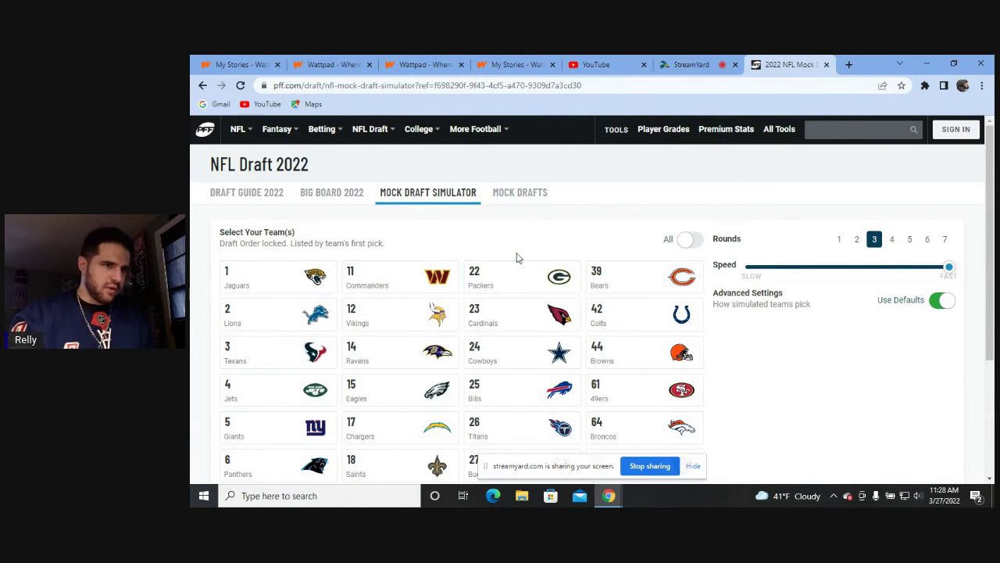
{"action": "left_click", "coordinate": [945, 239]}
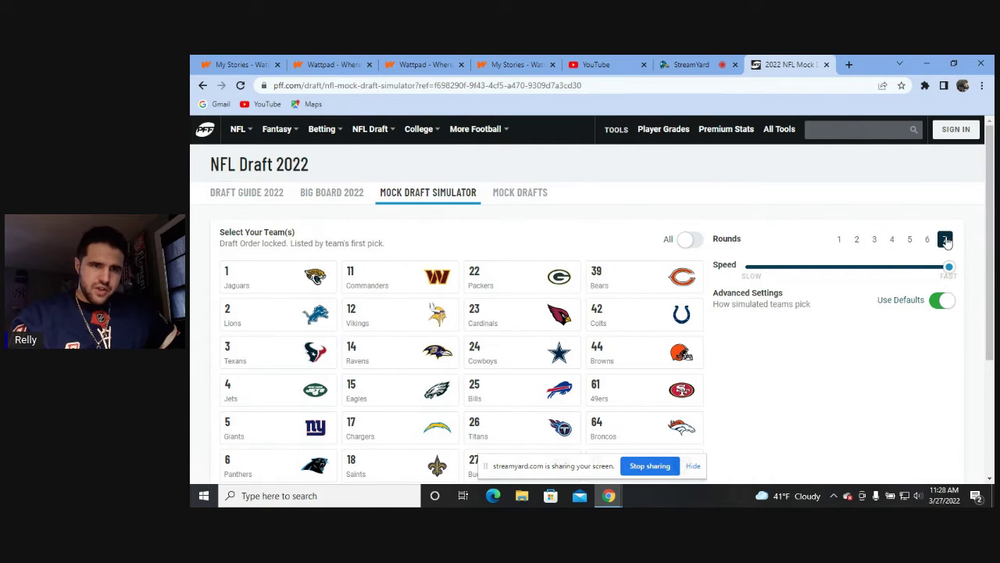
{"action": "scroll", "coordinate": [391, 317], "scroll_direction": "down", "scroll_amount": 2}
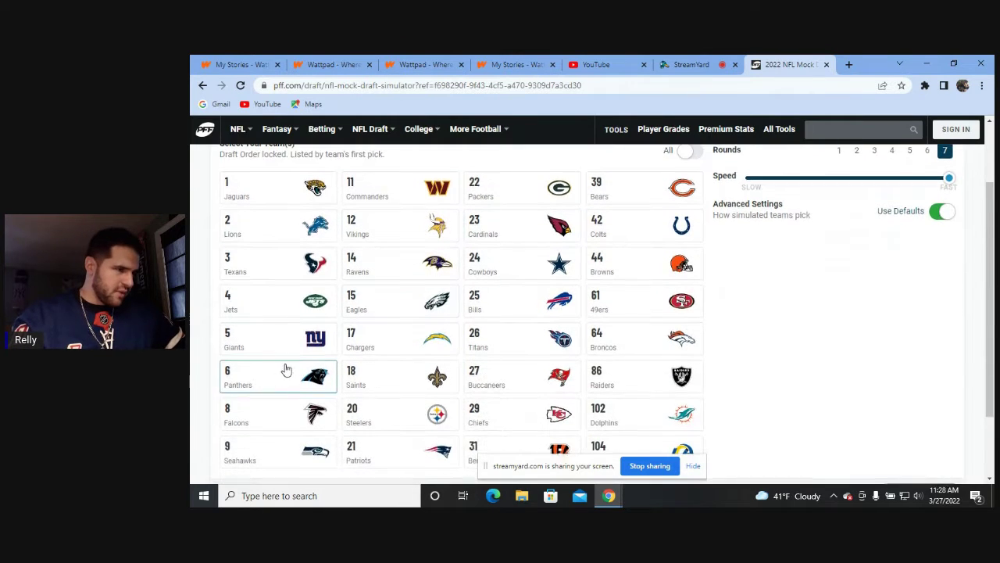
{"action": "left_click", "coordinate": [282, 336]}
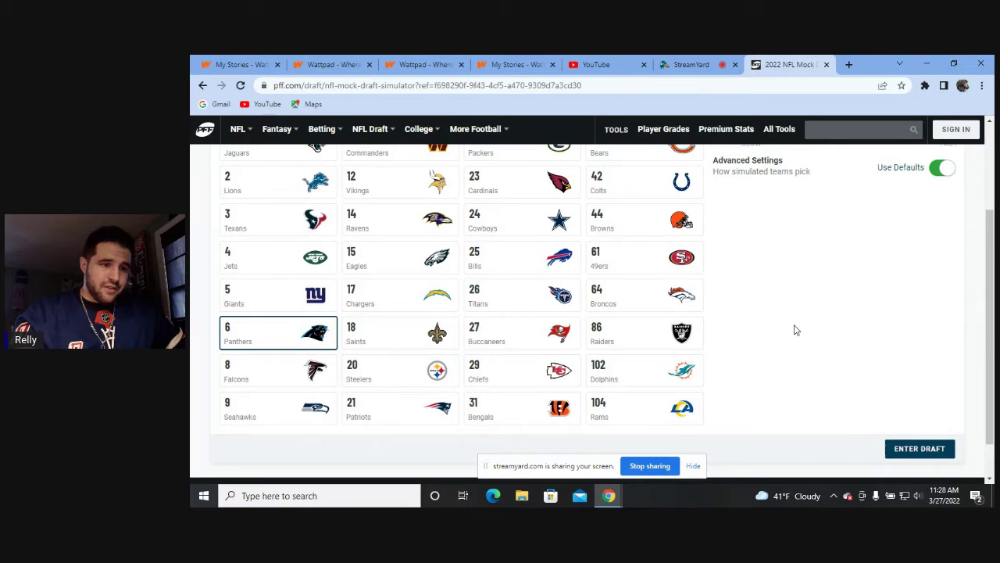
{"action": "scroll", "coordinate": [781, 329], "scroll_direction": "up", "scroll_amount": 2}
{"action": "scroll", "coordinate": [749, 318], "scroll_direction": "down", "scroll_amount": 2}
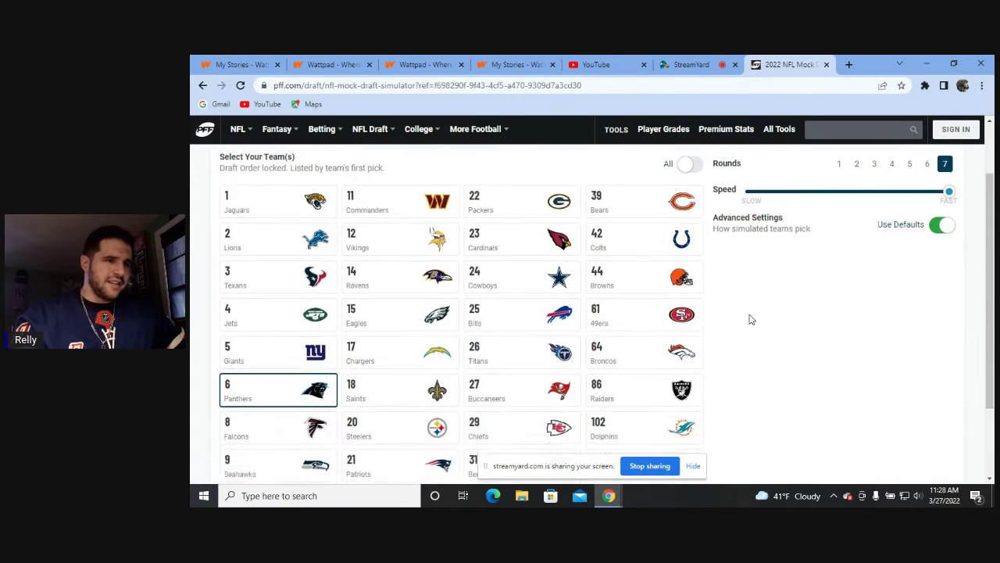
{"action": "left_click", "coordinate": [910, 463]}
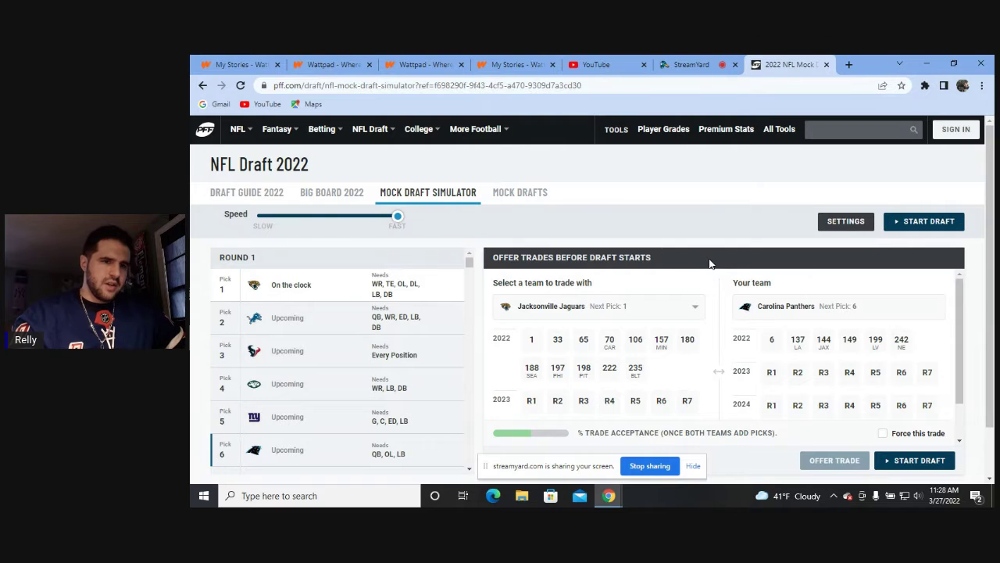
Start the draft and let picks 1–5 run until Carolina is on the clock at pick 6.
{"action": "scroll", "coordinate": [709, 264], "scroll_direction": "down", "scroll_amount": 1}
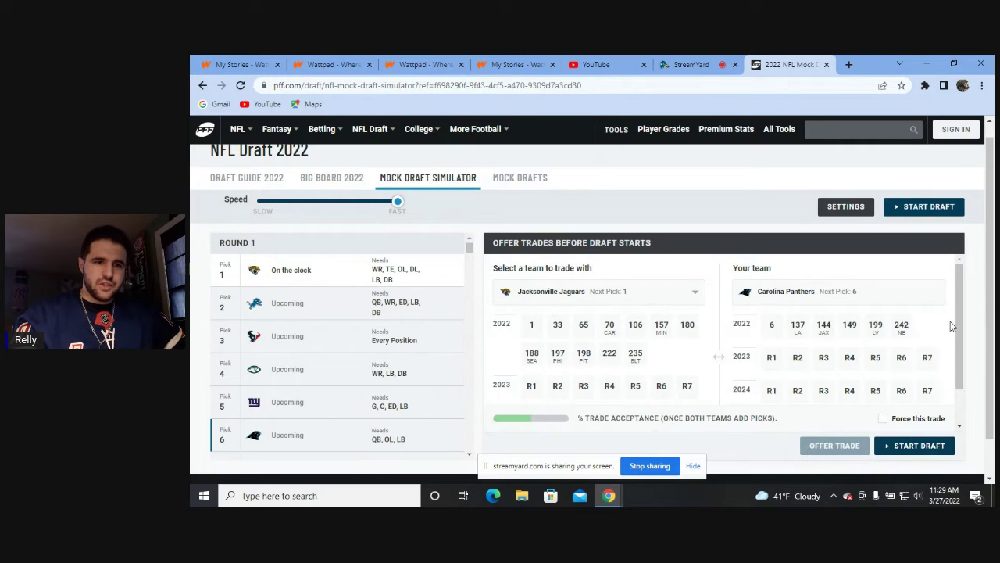
{"action": "left_click", "coordinate": [919, 447]}
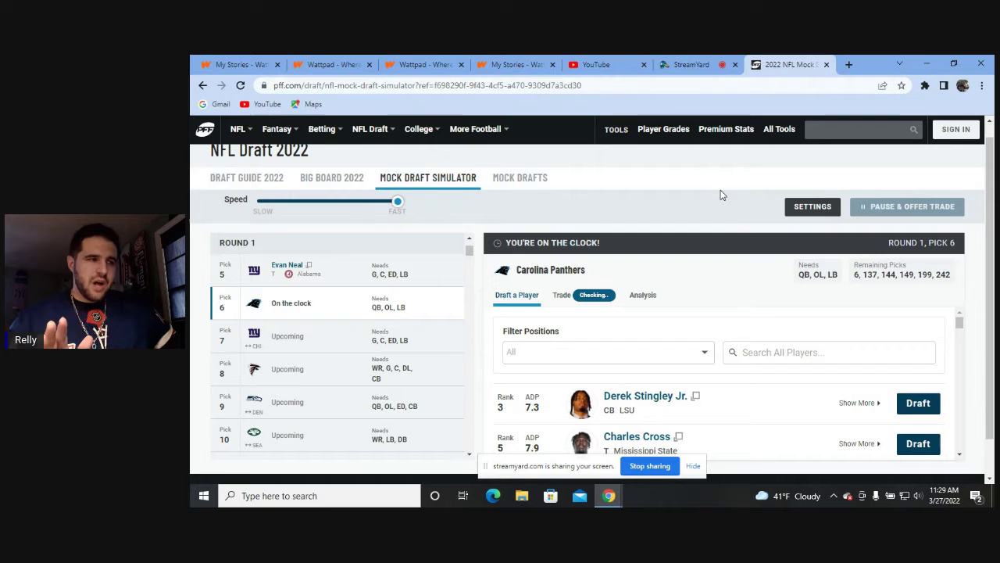
{"action": "scroll", "coordinate": [415, 321], "scroll_direction": "up", "scroll_amount": 3}
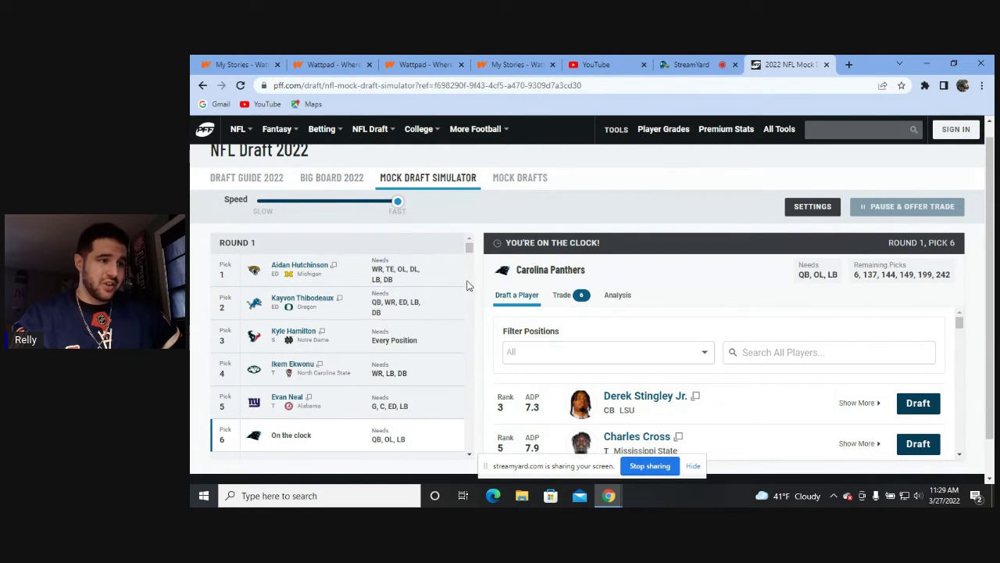
{"action": "scroll", "coordinate": [661, 273], "scroll_direction": "down", "scroll_amount": 1}
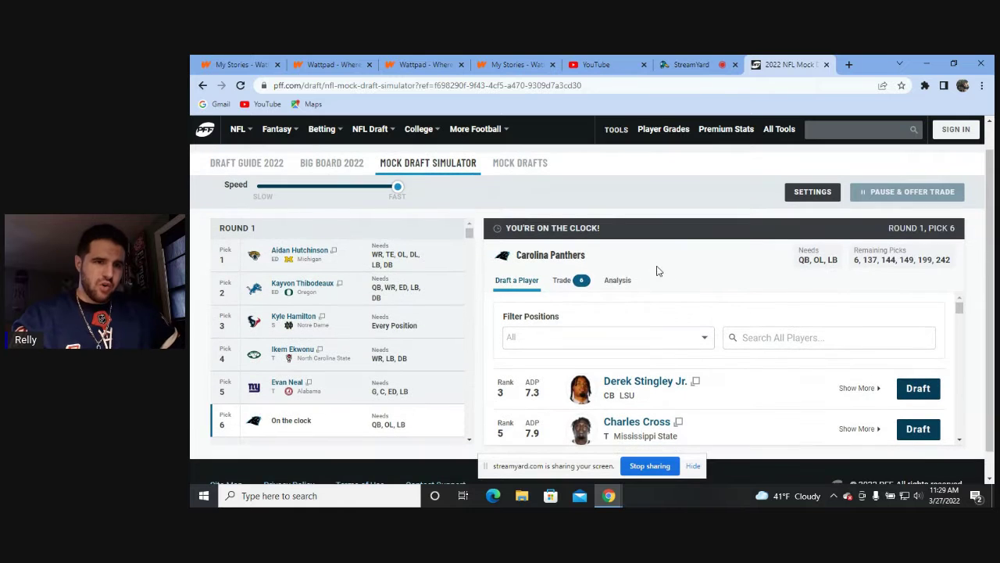
Open the Panthers' trade view and pick the Baltimore Ravens as trade partner.
{"action": "left_click", "coordinate": [565, 281]}
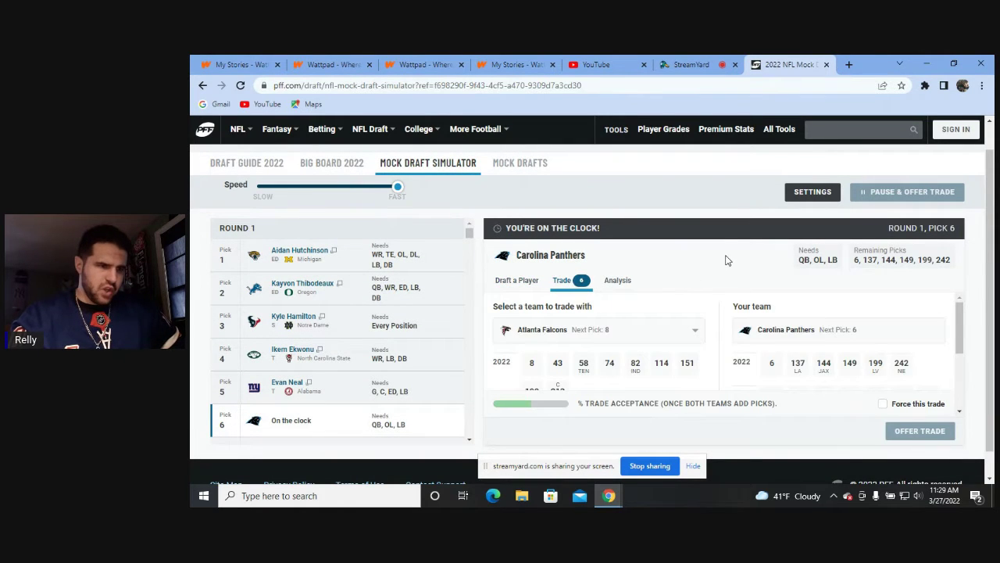
{"action": "scroll", "coordinate": [726, 260], "scroll_direction": "down", "scroll_amount": 1}
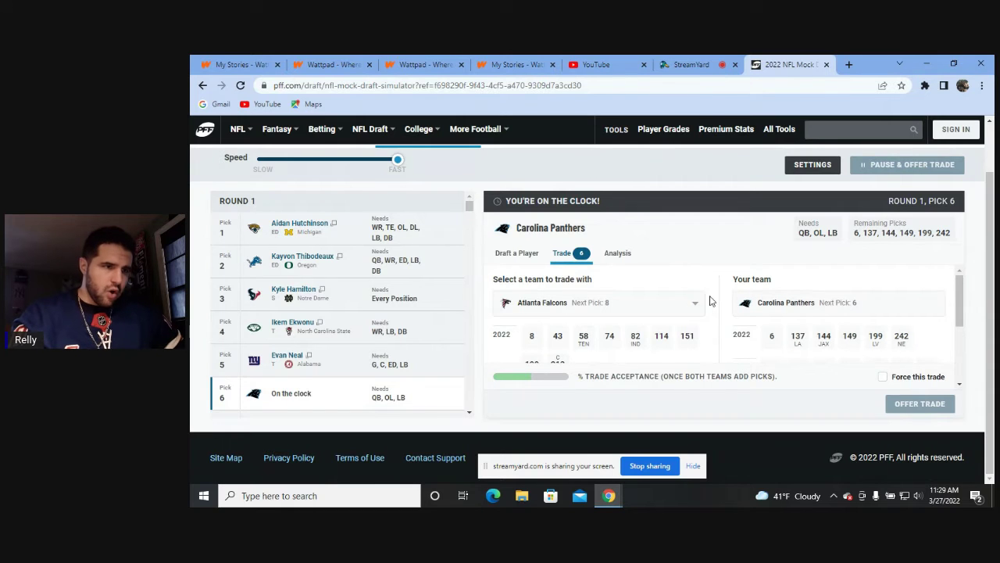
{"action": "left_click", "coordinate": [659, 303]}
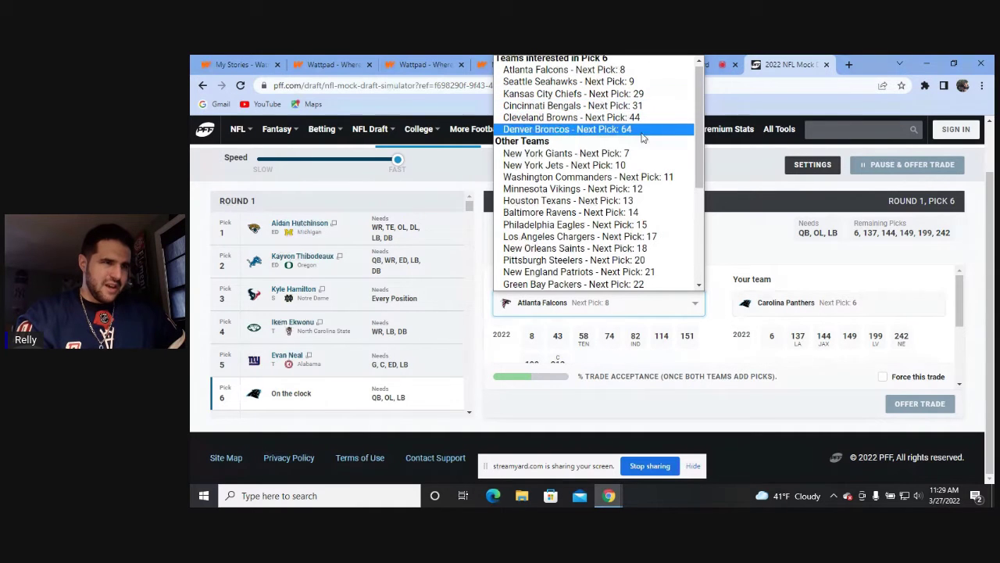
{"action": "scroll", "coordinate": [654, 132], "scroll_direction": "up", "scroll_amount": 1}
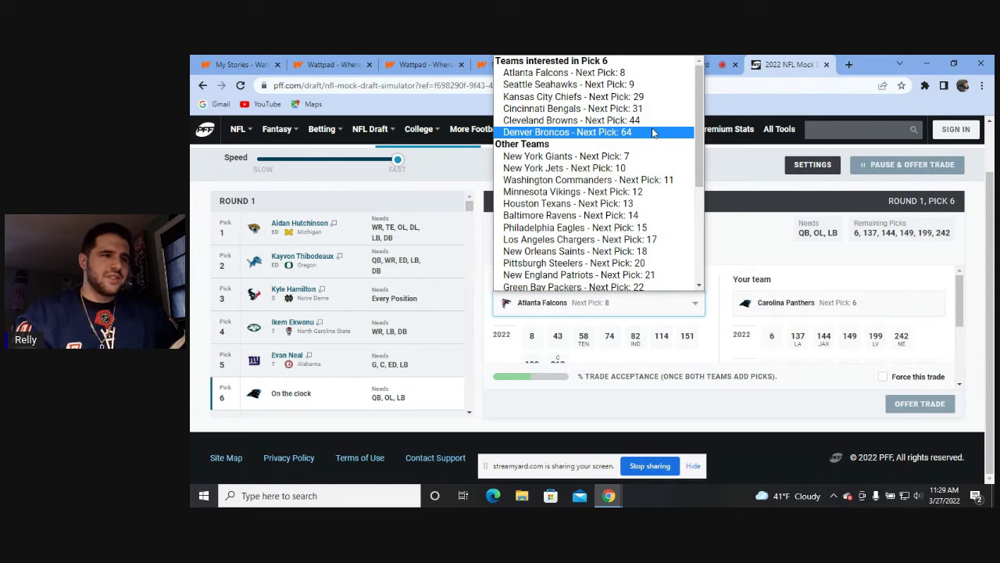
{"action": "left_click", "coordinate": [615, 217]}
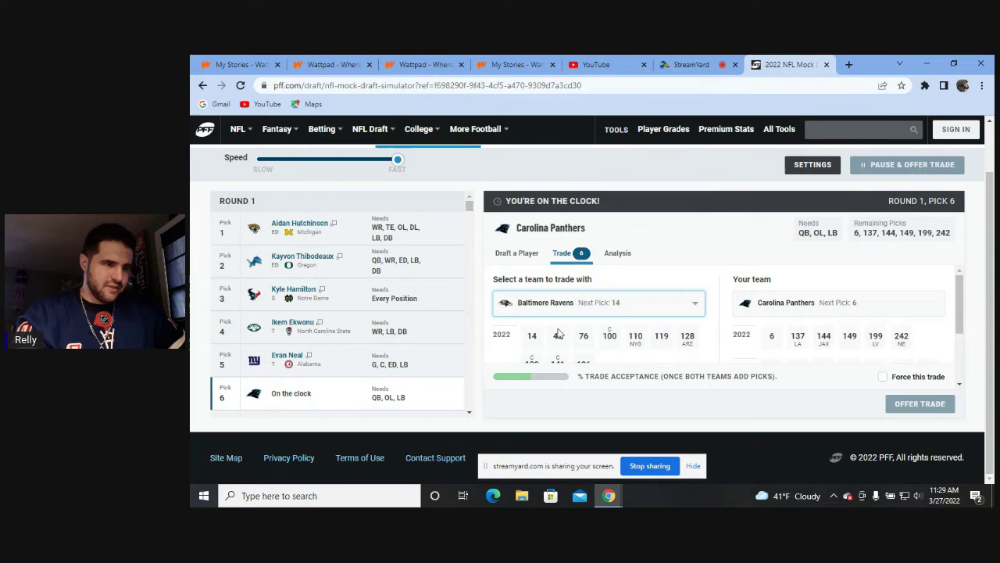
Try the Ravens' picks 14 and 45 for Carolina's 6 and 137, then clear the offer.
{"action": "left_click", "coordinate": [531, 336]}
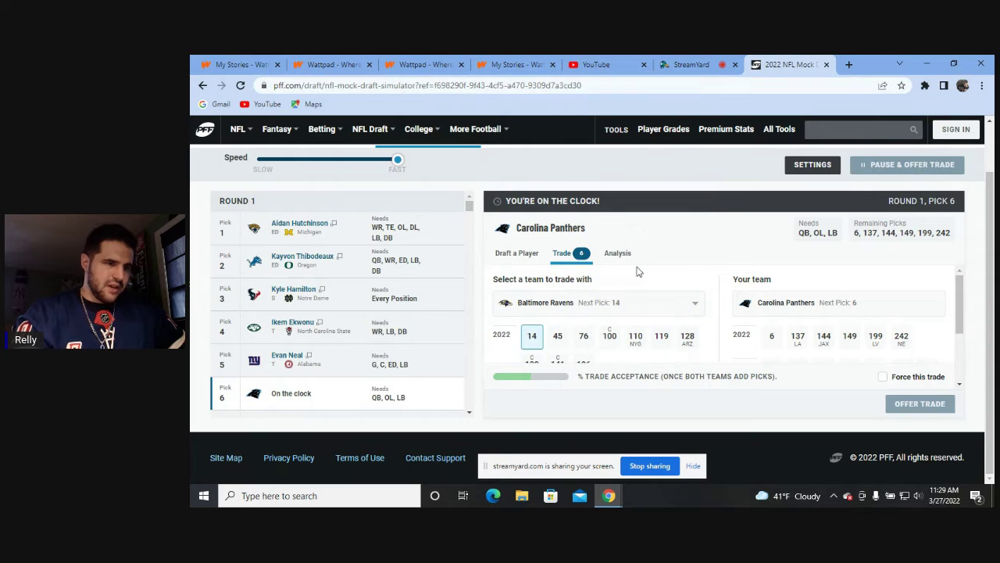
{"action": "left_click", "coordinate": [771, 342]}
{"action": "scroll", "coordinate": [723, 305], "scroll_direction": "down", "scroll_amount": 1}
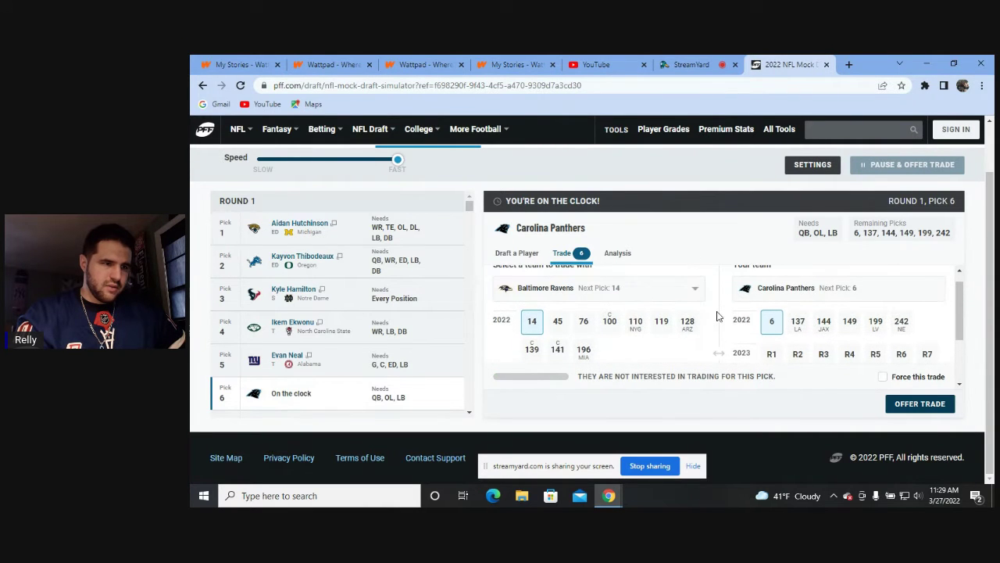
{"action": "left_click", "coordinate": [559, 325]}
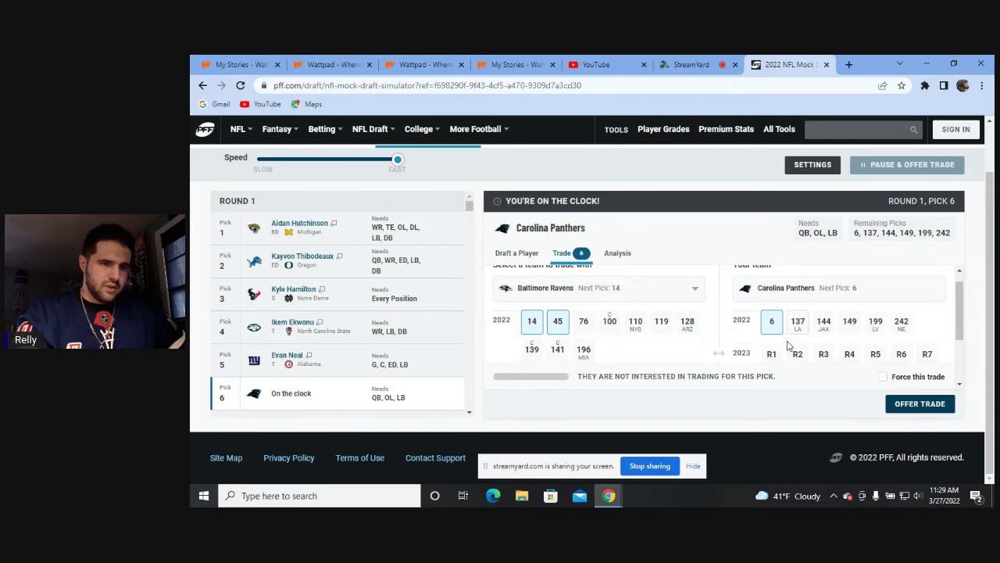
{"action": "left_click", "coordinate": [798, 324]}
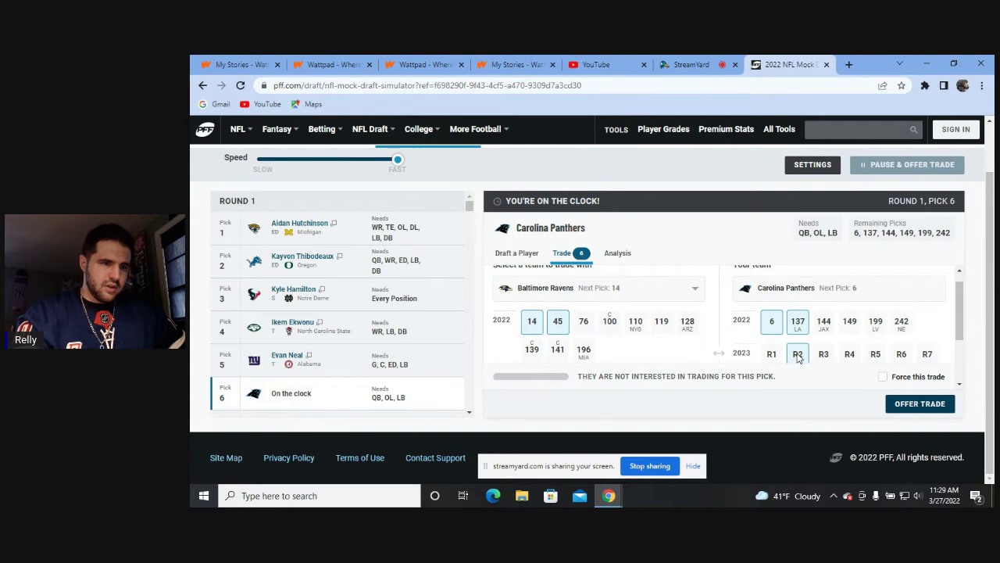
{"action": "left_click", "coordinate": [798, 323]}
{"action": "left_click", "coordinate": [771, 324]}
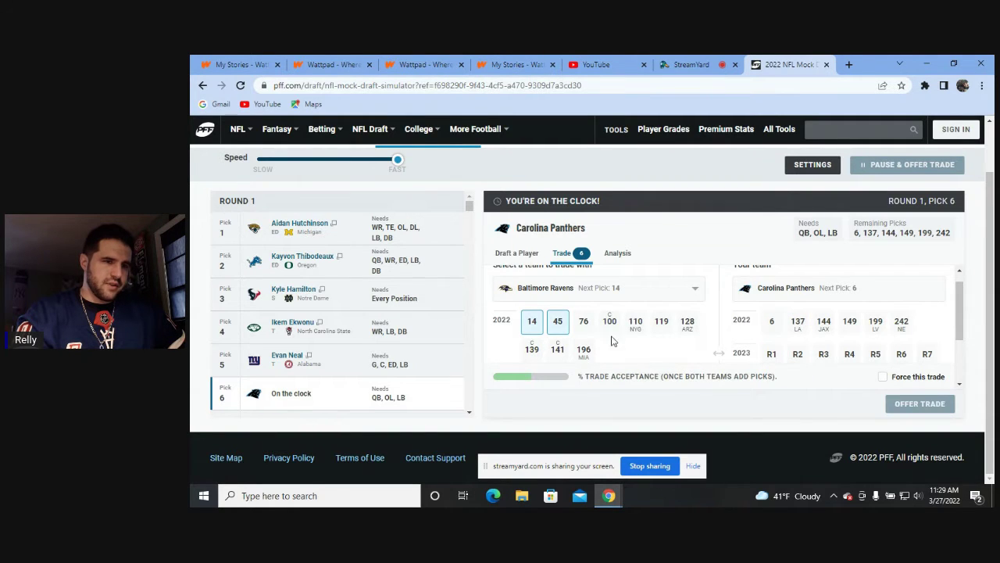
{"action": "left_click", "coordinate": [558, 321]}
{"action": "left_click", "coordinate": [532, 322]}
Switch to the Seahawks and offer picks 6, 144 and 2023 R3 for 9 and 40.
{"action": "scroll", "coordinate": [637, 313], "scroll_direction": "up", "scroll_amount": 1}
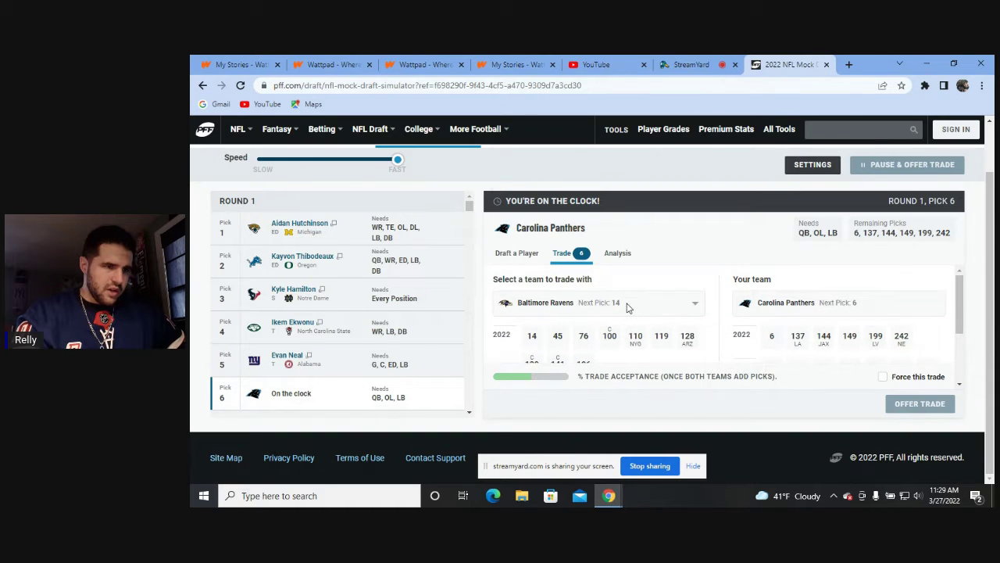
{"action": "left_click", "coordinate": [627, 307]}
{"action": "scroll", "coordinate": [618, 164], "scroll_direction": "up", "scroll_amount": 1}
{"action": "left_click", "coordinate": [624, 88]}
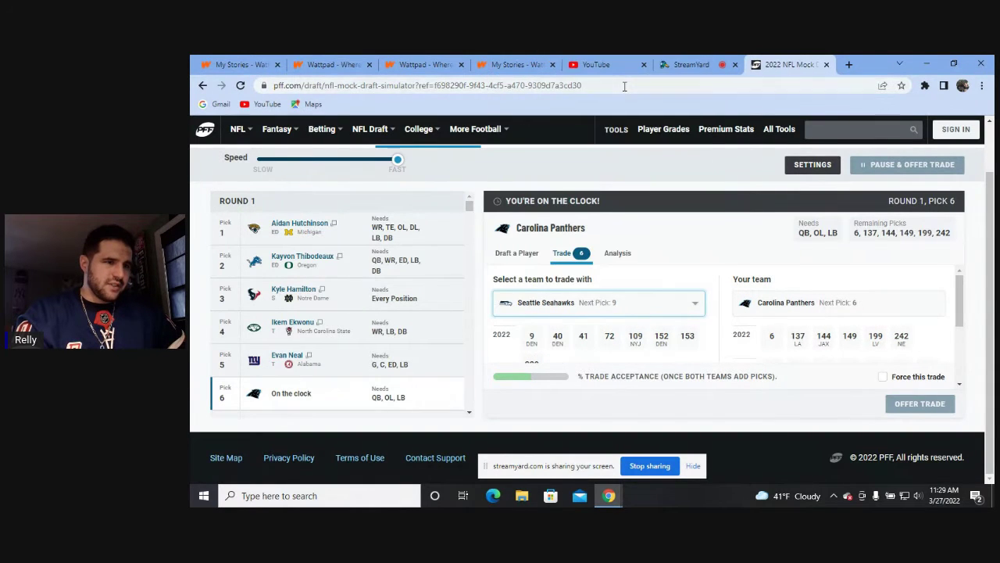
{"action": "left_click", "coordinate": [532, 336]}
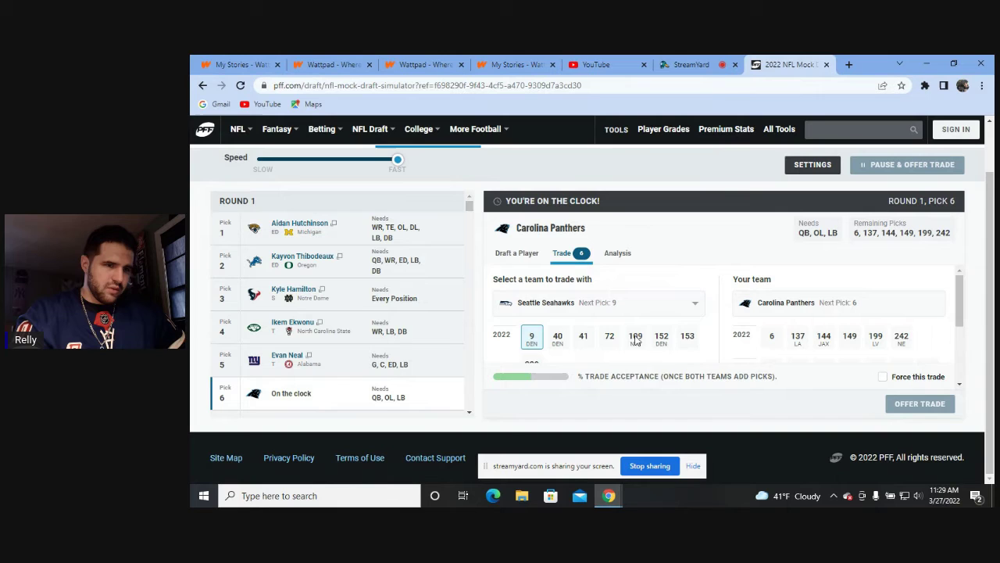
{"action": "left_click", "coordinate": [771, 336]}
{"action": "scroll", "coordinate": [711, 286], "scroll_direction": "down", "scroll_amount": 1}
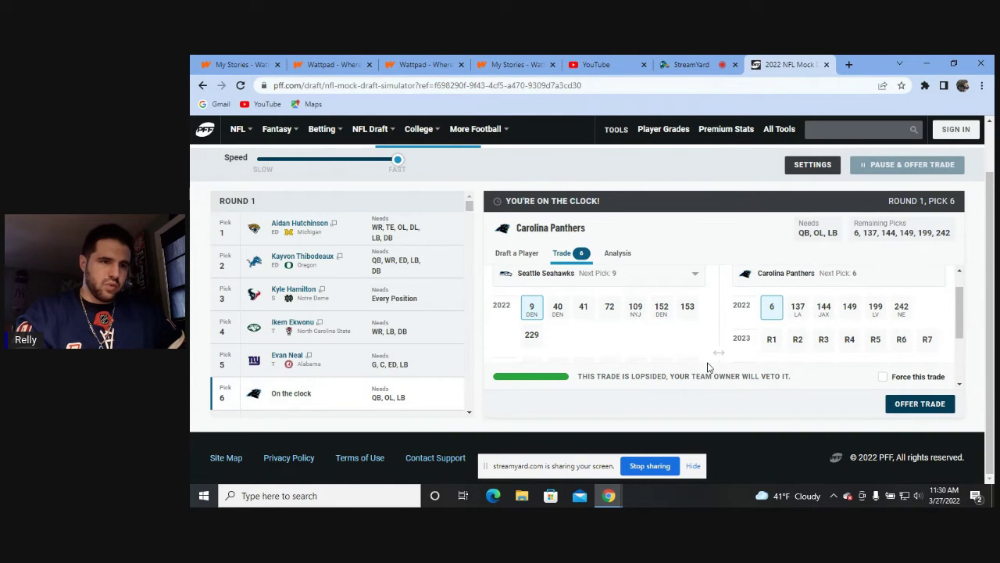
{"action": "left_click", "coordinate": [557, 308]}
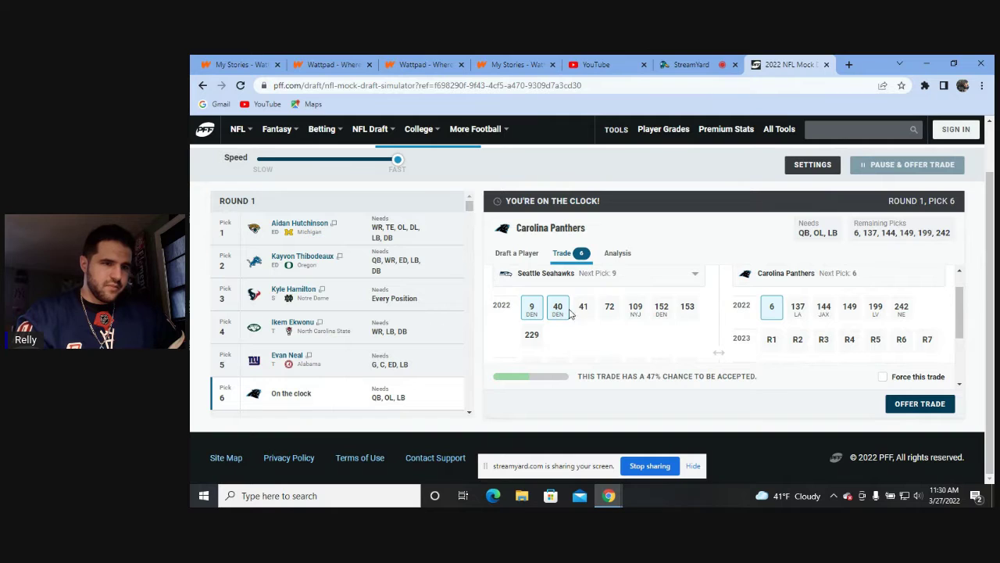
{"action": "left_click", "coordinate": [825, 308]}
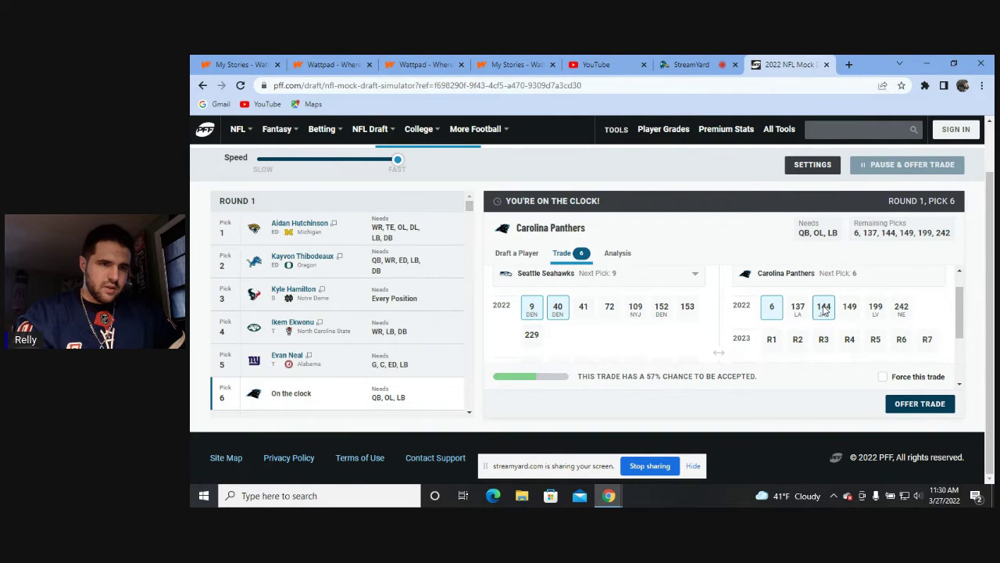
{"action": "left_click", "coordinate": [824, 339]}
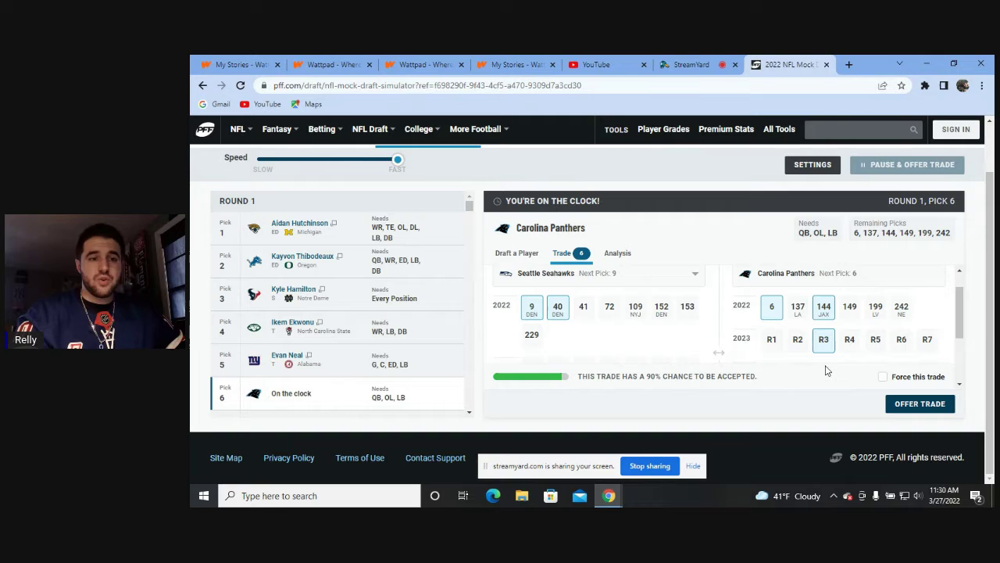
Send the trade offer to Seattle and resume the draft after it is accepted.
{"action": "left_click", "coordinate": [920, 404]}
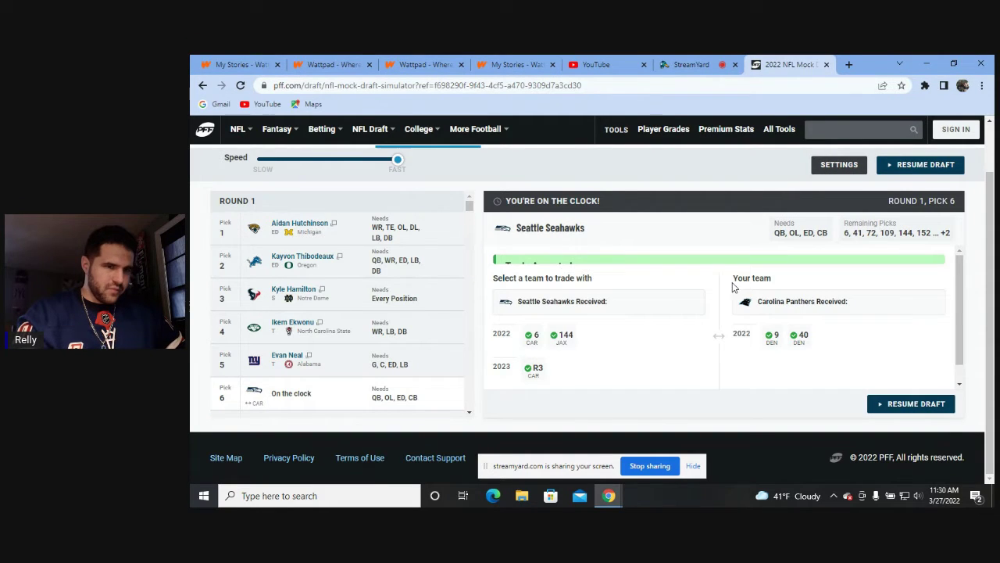
{"action": "left_click", "coordinate": [908, 404]}
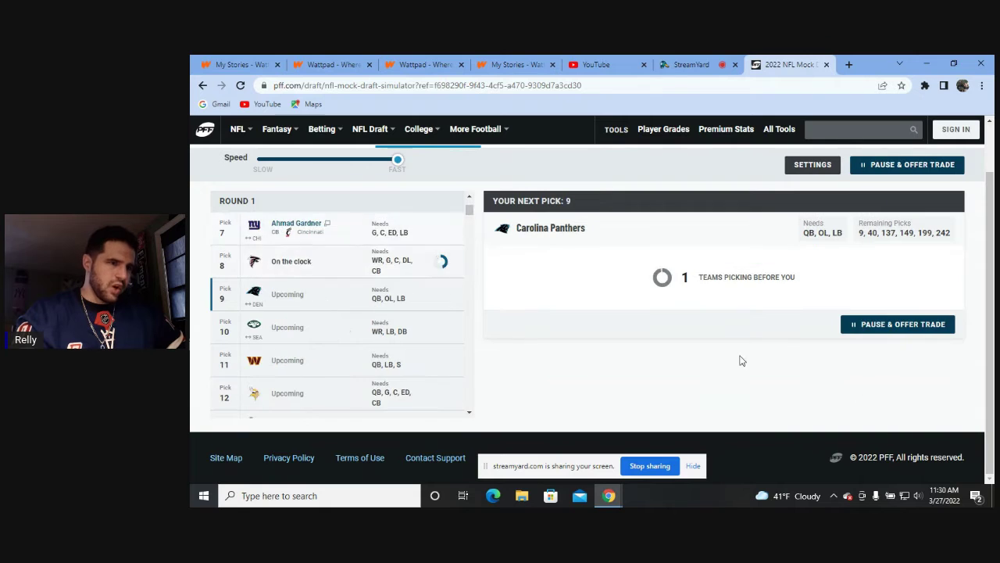
{"action": "scroll", "coordinate": [449, 286], "scroll_direction": "up", "scroll_amount": 2}
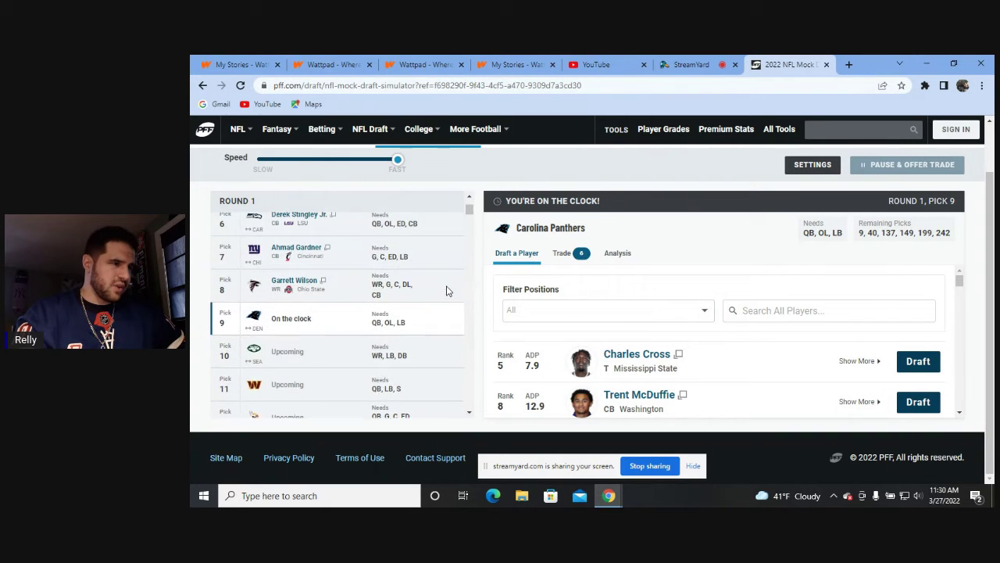
{"action": "scroll", "coordinate": [442, 292], "scroll_direction": "up", "scroll_amount": 1}
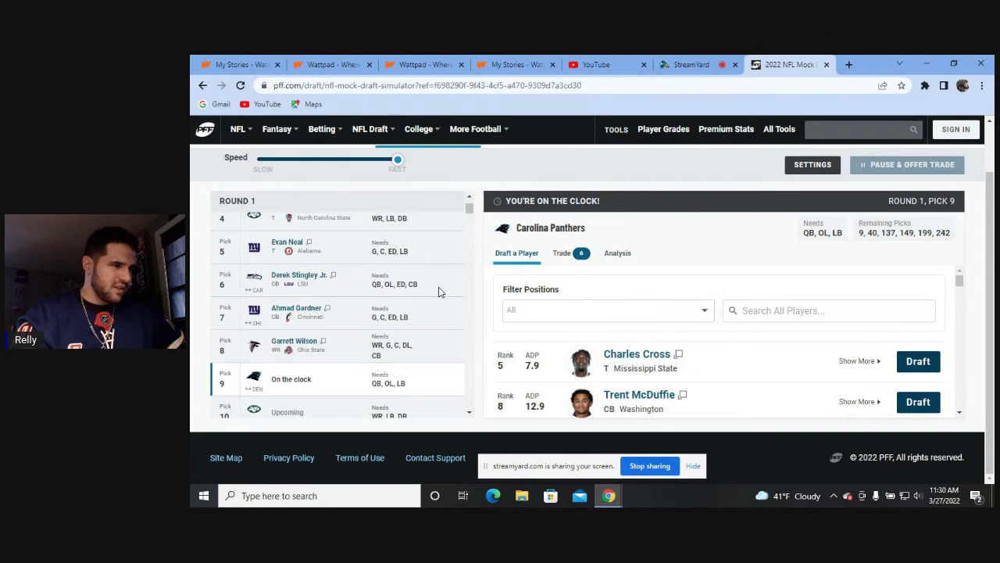
At pick 9, view the teams interested in trading for the pick.
{"action": "scroll", "coordinate": [441, 286], "scroll_direction": "down", "scroll_amount": 3}
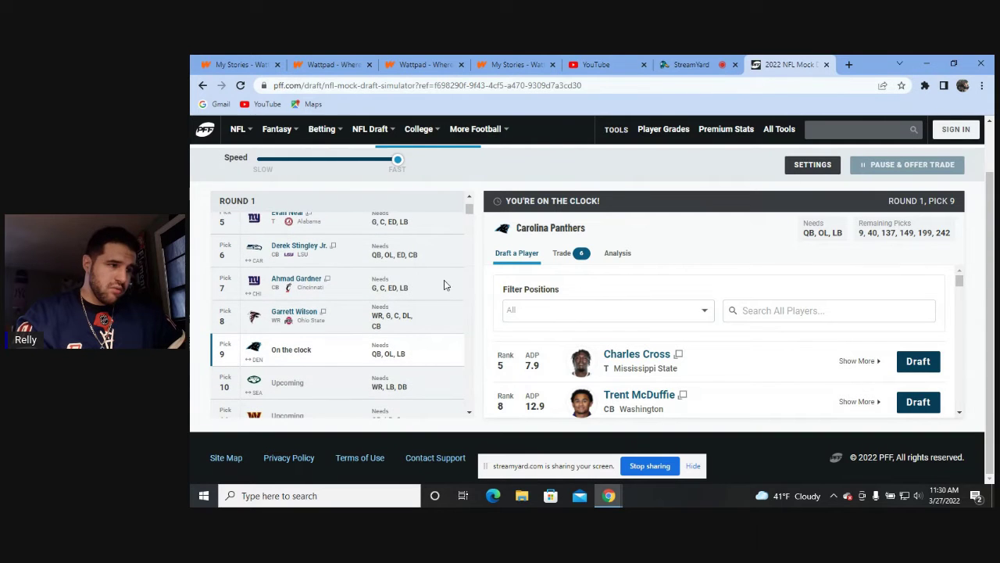
{"action": "scroll", "coordinate": [444, 284], "scroll_direction": "down", "scroll_amount": 1}
{"action": "scroll", "coordinate": [452, 286], "scroll_direction": "down", "scroll_amount": 1}
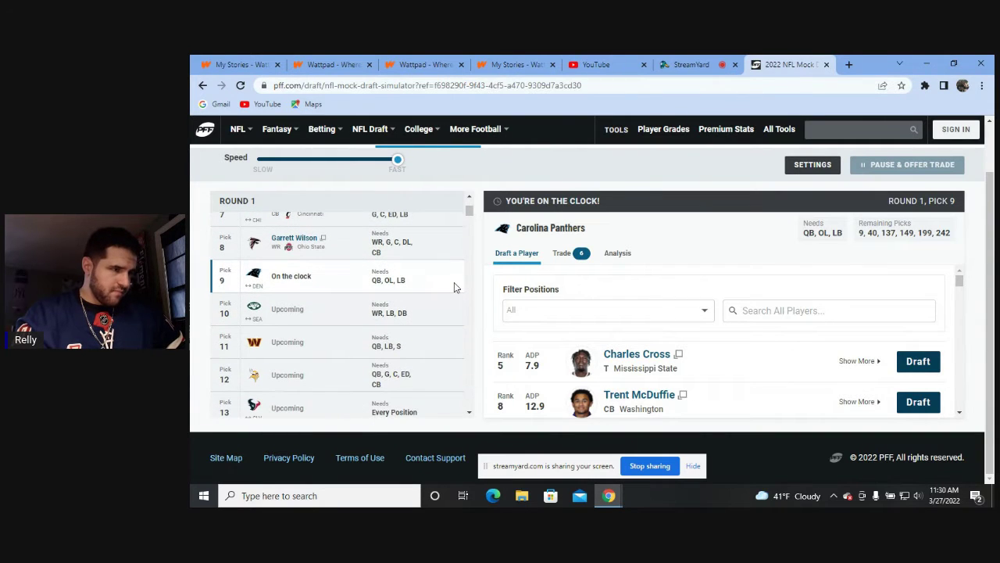
{"action": "scroll", "coordinate": [455, 287], "scroll_direction": "down", "scroll_amount": 1}
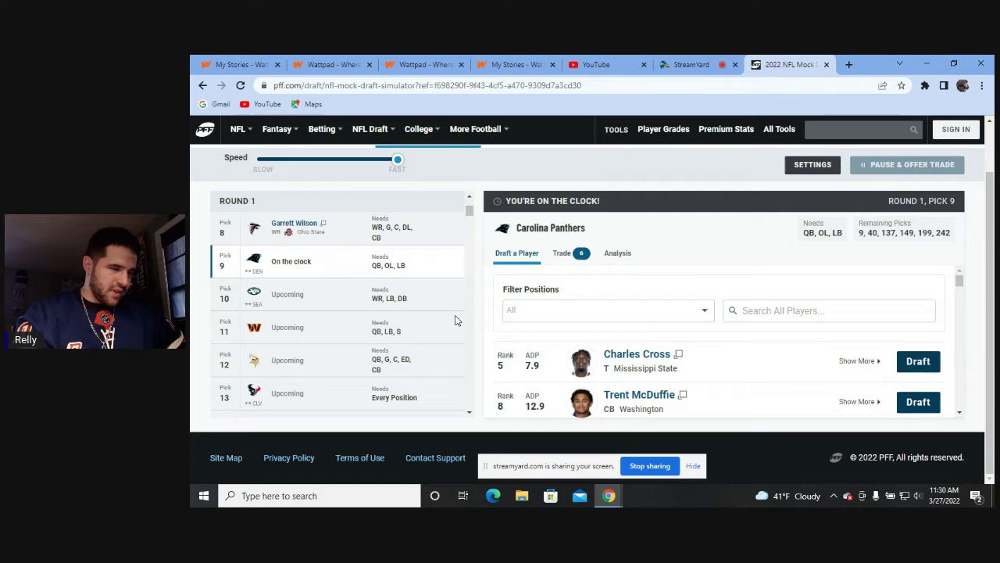
{"action": "left_click", "coordinate": [562, 253]}
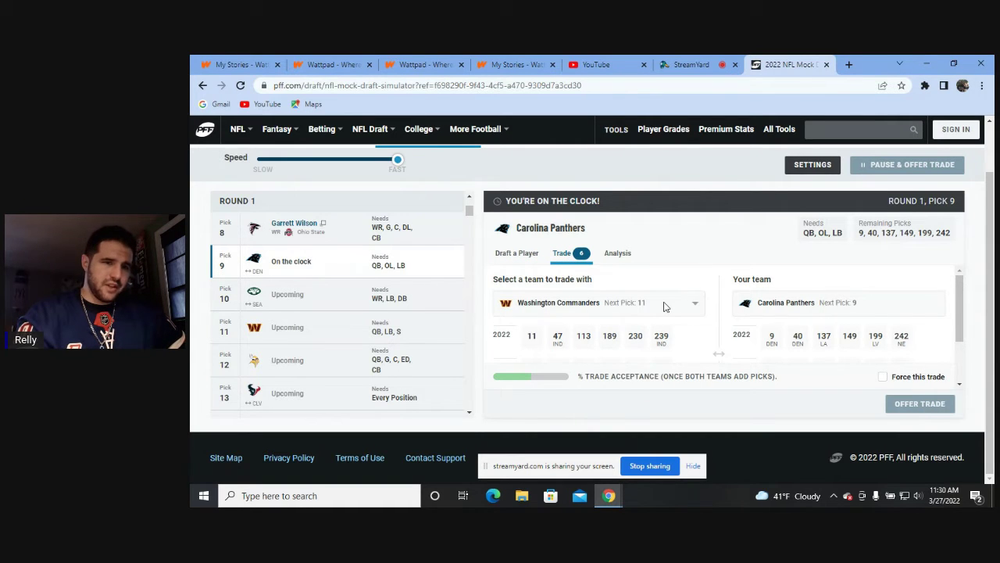
{"action": "left_click", "coordinate": [664, 306]}
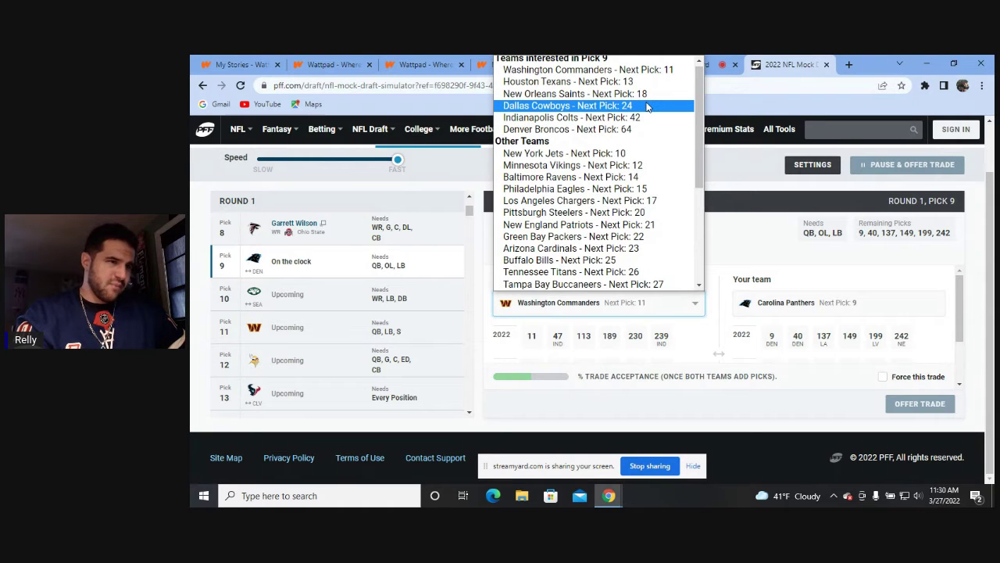
Close the team list and filter available players to QB, reviewing Howell, Willis and Ridder.
{"action": "left_click", "coordinate": [727, 169]}
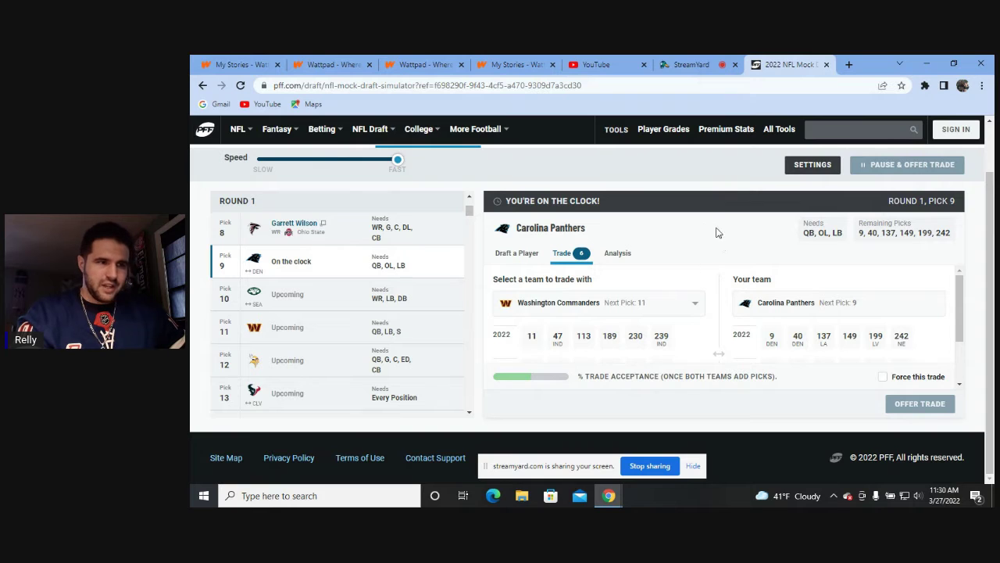
{"action": "left_click", "coordinate": [508, 255]}
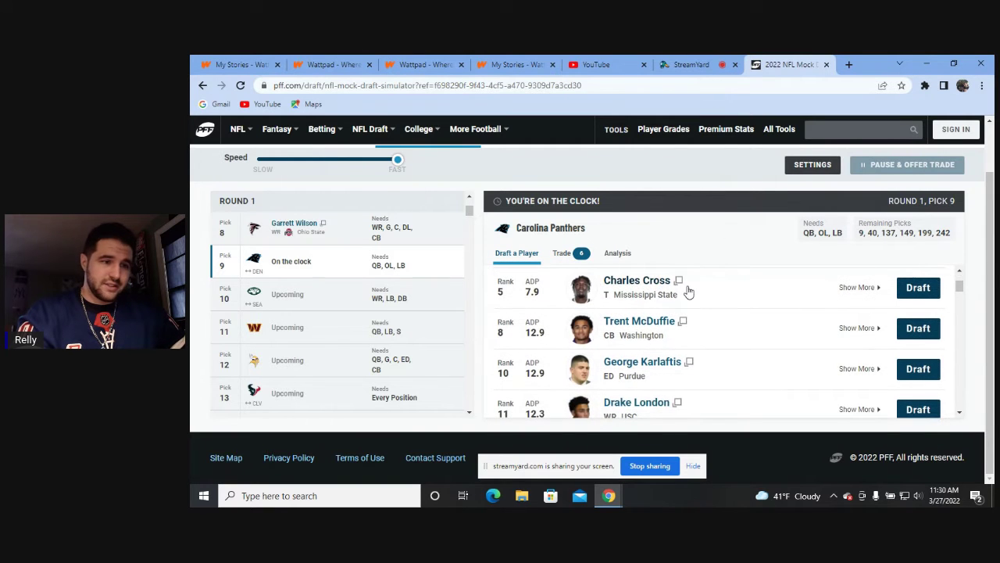
{"action": "scroll", "coordinate": [634, 314], "scroll_direction": "up", "scroll_amount": 1}
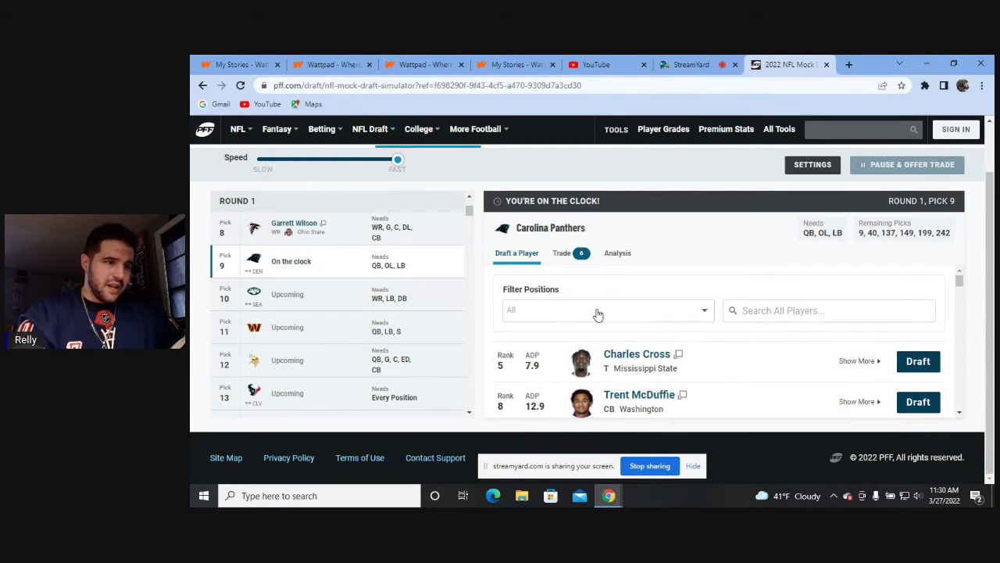
{"action": "left_click", "coordinate": [593, 313]}
{"action": "left_click", "coordinate": [515, 344]}
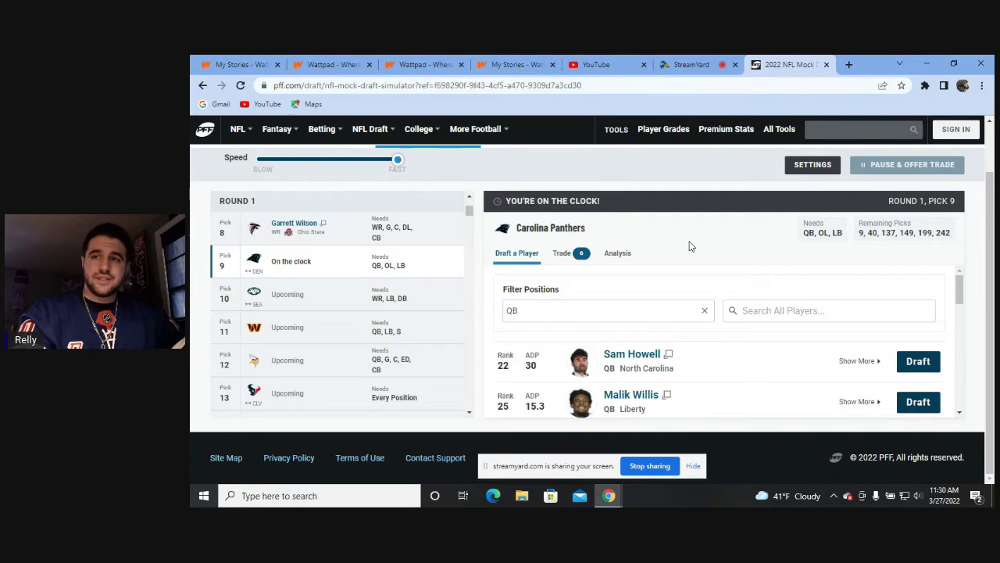
{"action": "scroll", "coordinate": [685, 270], "scroll_direction": "down", "scroll_amount": 1}
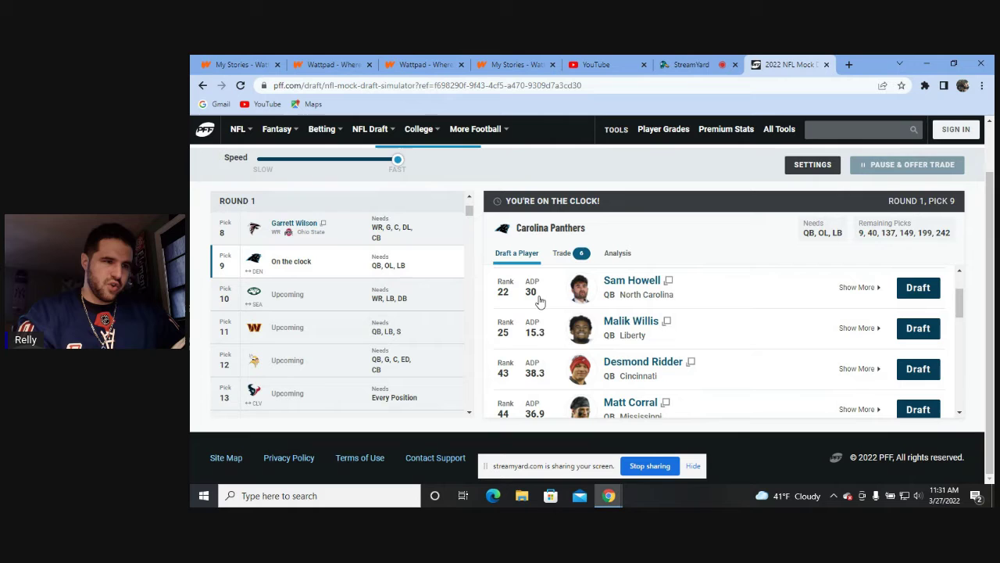
{"action": "scroll", "coordinate": [692, 295], "scroll_direction": "down", "scroll_amount": 1}
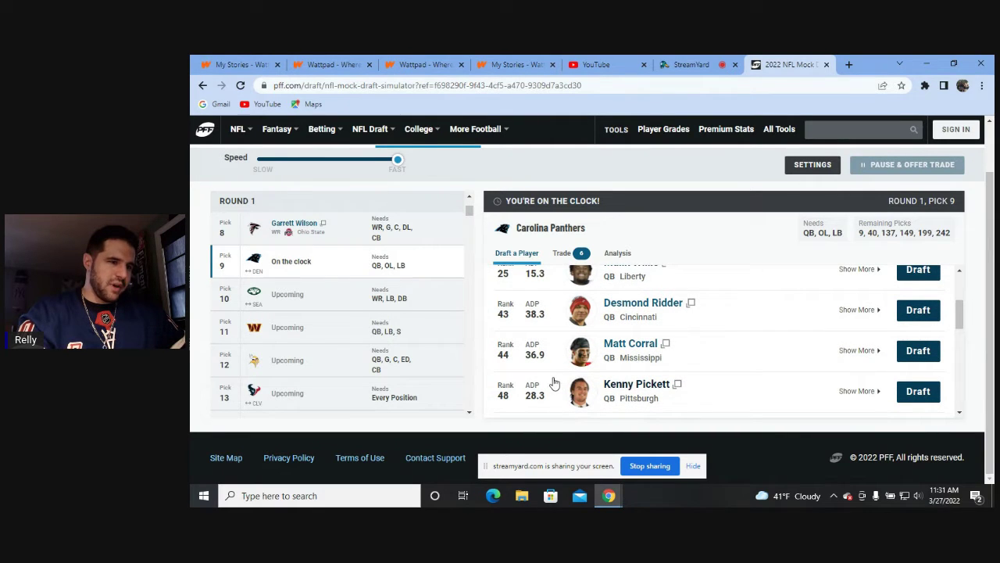
{"action": "scroll", "coordinate": [669, 399], "scroll_direction": "up", "scroll_amount": 1}
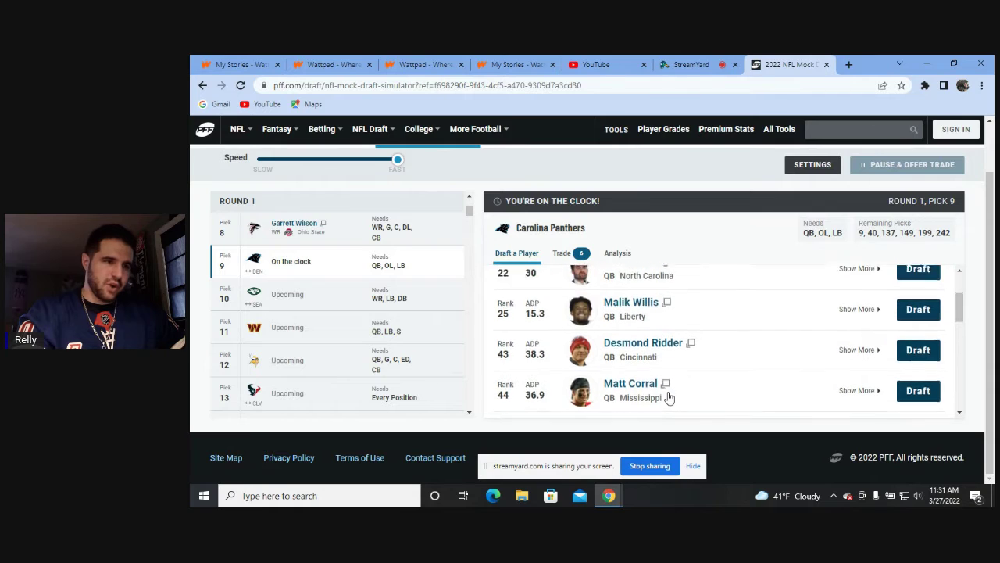
{"action": "scroll", "coordinate": [668, 312], "scroll_direction": "down", "scroll_amount": 1}
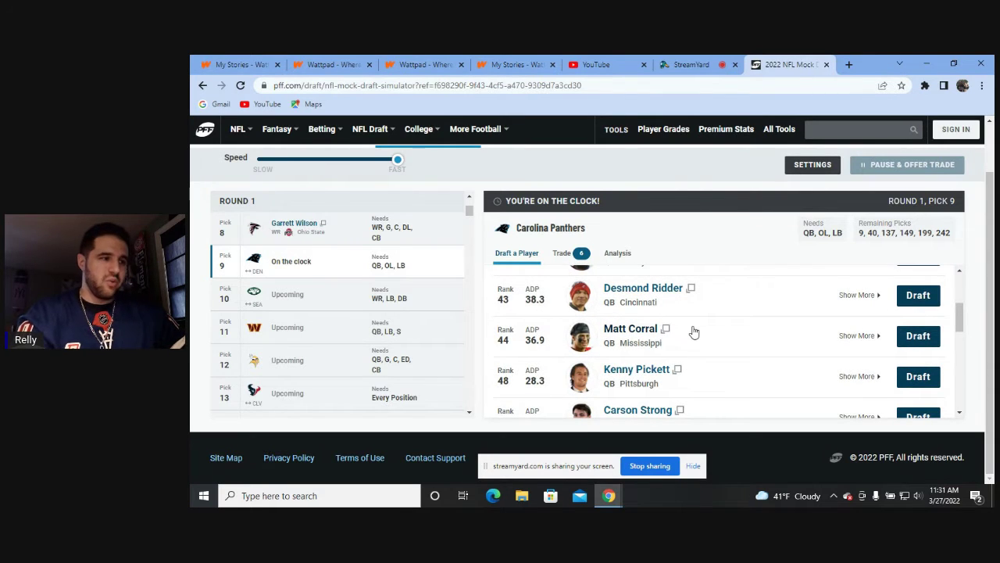
{"action": "scroll", "coordinate": [692, 331], "scroll_direction": "down", "scroll_amount": 1}
{"action": "scroll", "coordinate": [695, 336], "scroll_direction": "up", "scroll_amount": 1}
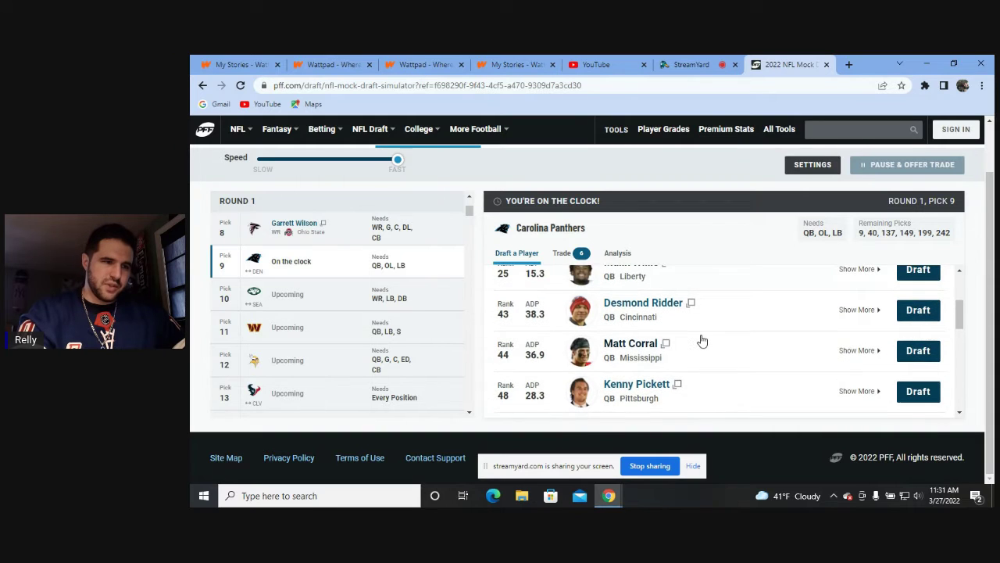
{"action": "scroll", "coordinate": [702, 341], "scroll_direction": "up", "scroll_amount": 2}
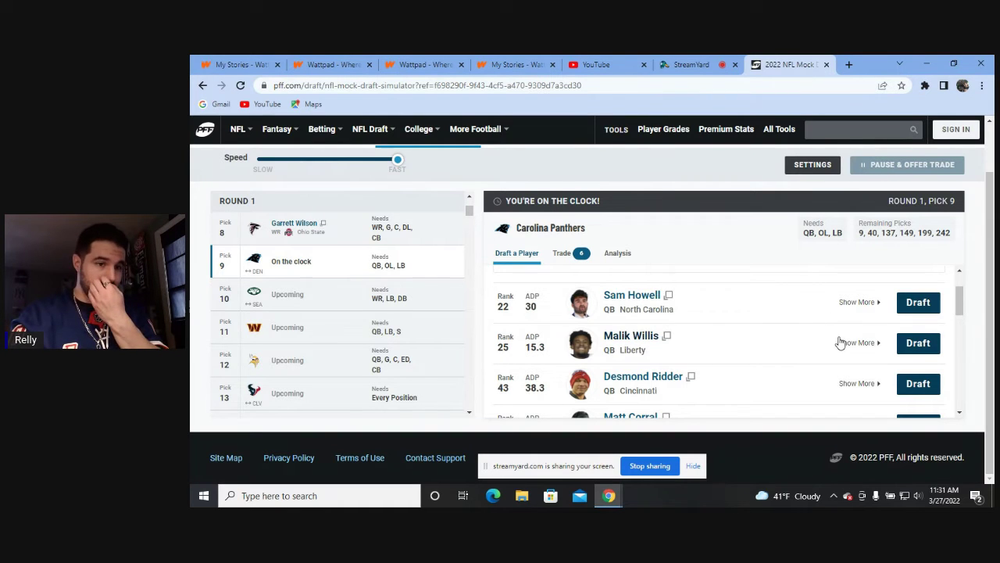
Draft QB Malik Willis at pick 9 and LB Leo Chenal at pick 40.
{"action": "left_click", "coordinate": [918, 348]}
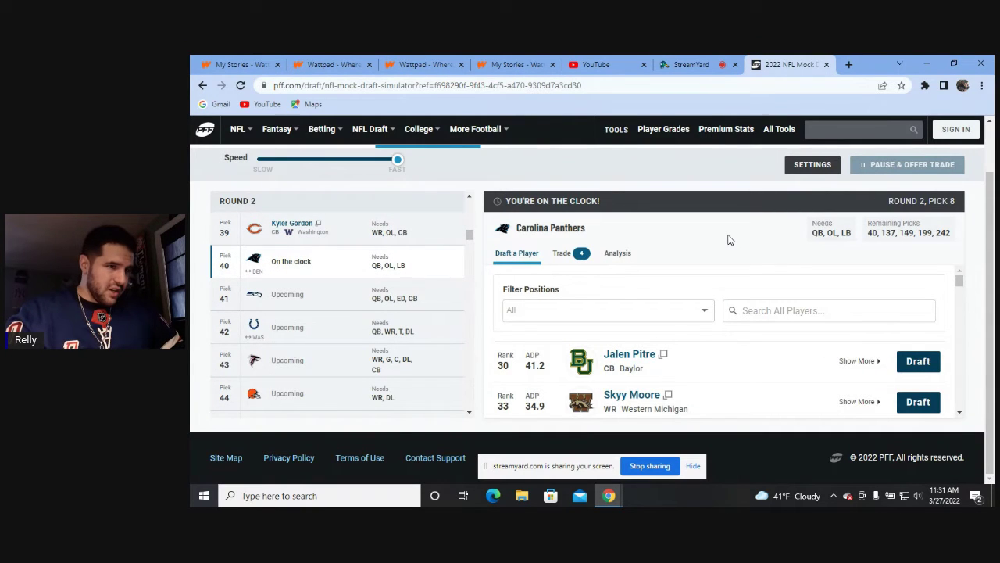
{"action": "scroll", "coordinate": [724, 301], "scroll_direction": "down", "scroll_amount": 2}
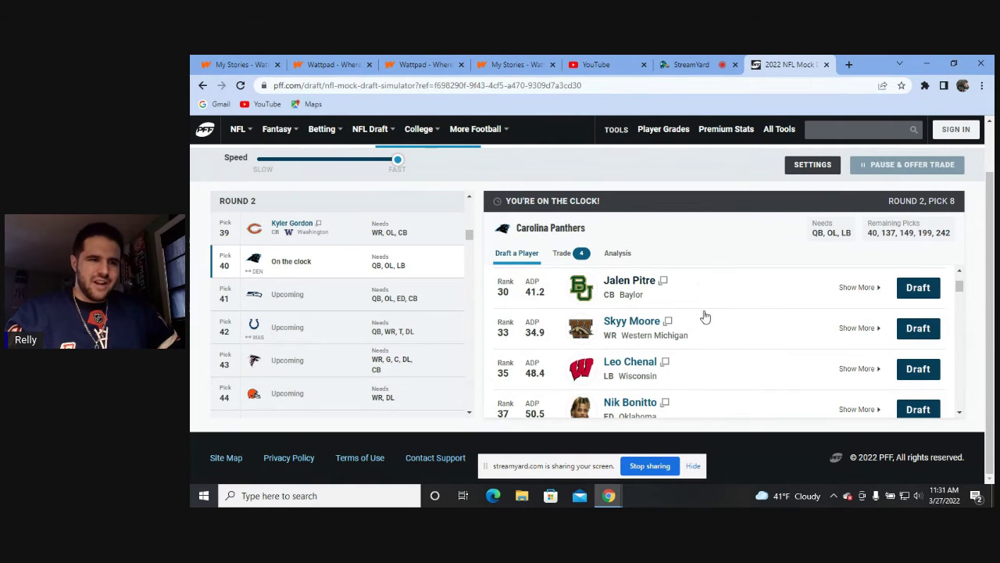
{"action": "scroll", "coordinate": [732, 293], "scroll_direction": "down", "scroll_amount": 2}
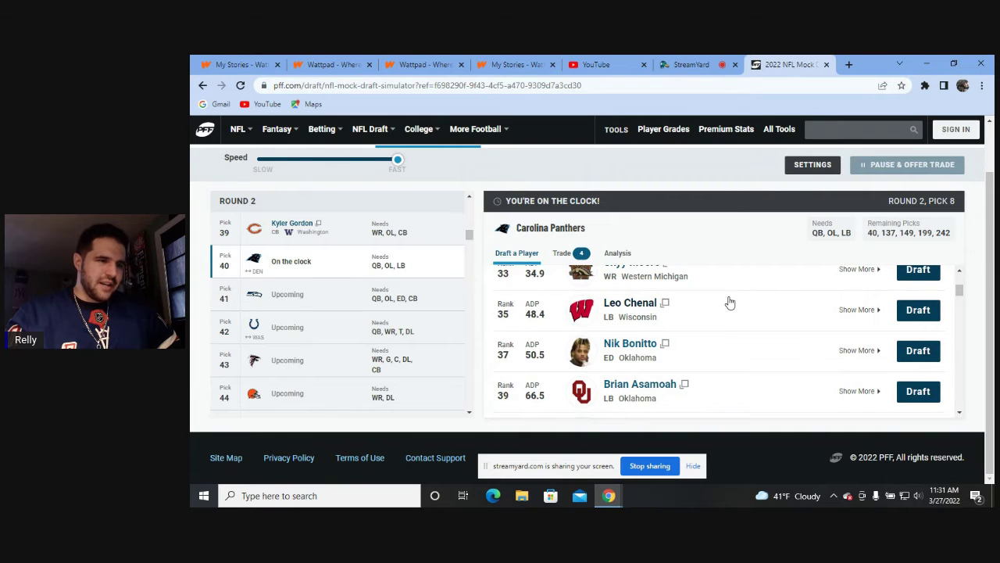
{"action": "scroll", "coordinate": [730, 303], "scroll_direction": "down", "scroll_amount": 1}
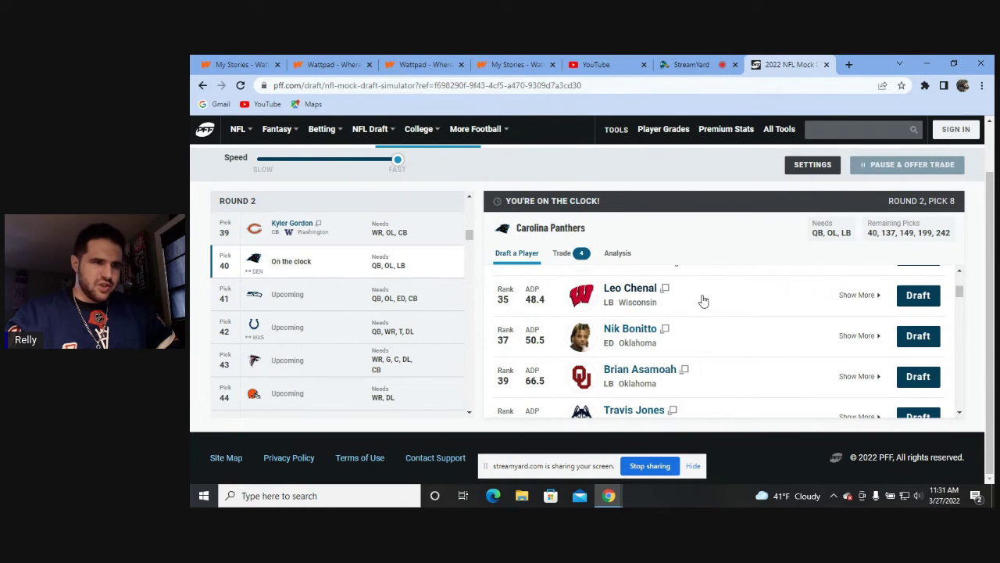
{"action": "scroll", "coordinate": [705, 313], "scroll_direction": "up", "scroll_amount": 1}
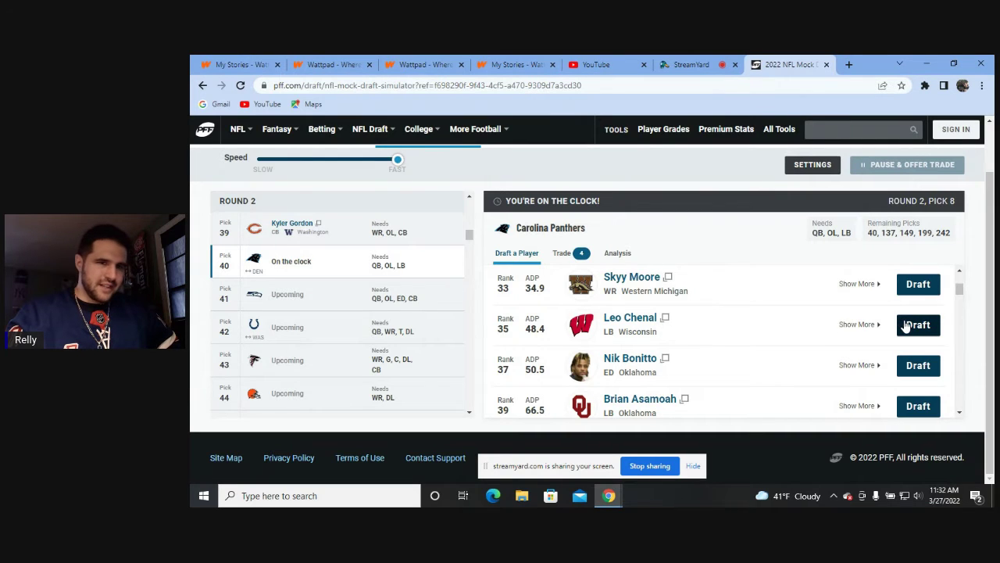
{"action": "left_click", "coordinate": [906, 326]}
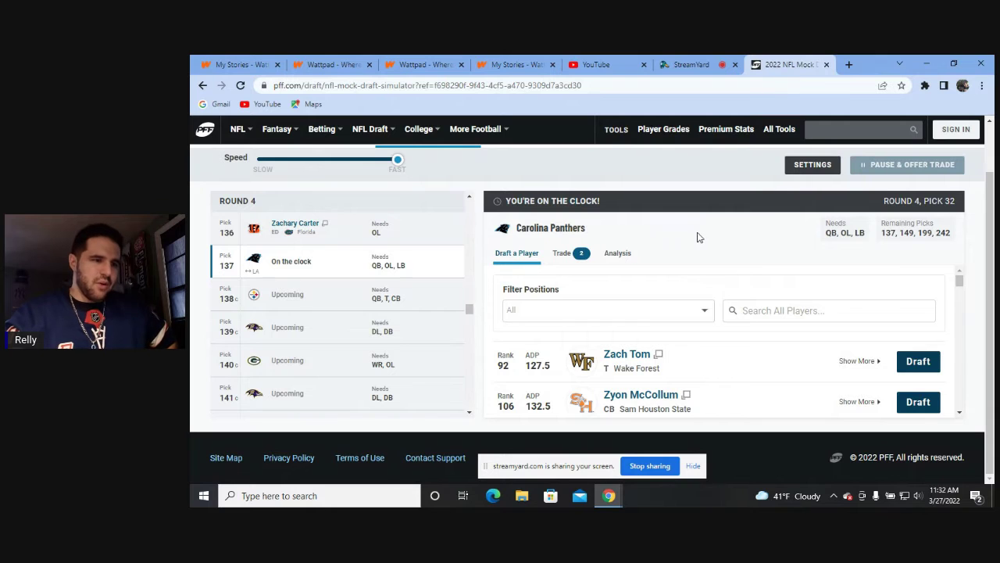
{"action": "scroll", "coordinate": [744, 336], "scroll_direction": "down", "scroll_amount": 1}
{"action": "scroll", "coordinate": [743, 336], "scroll_direction": "down", "scroll_amount": 2}
{"action": "scroll", "coordinate": [726, 321], "scroll_direction": "up", "scroll_amount": 1}
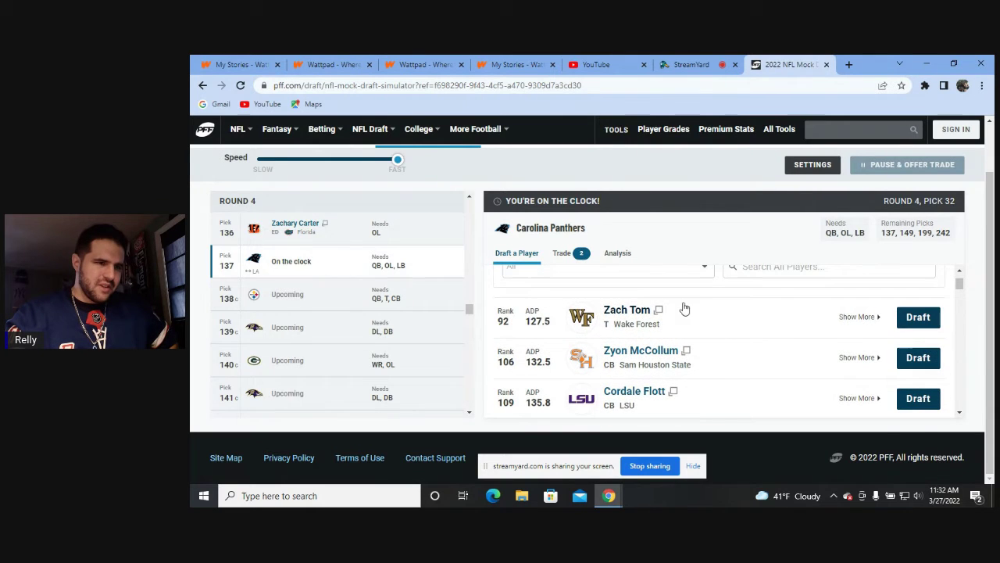
{"action": "left_click", "coordinate": [619, 311]}
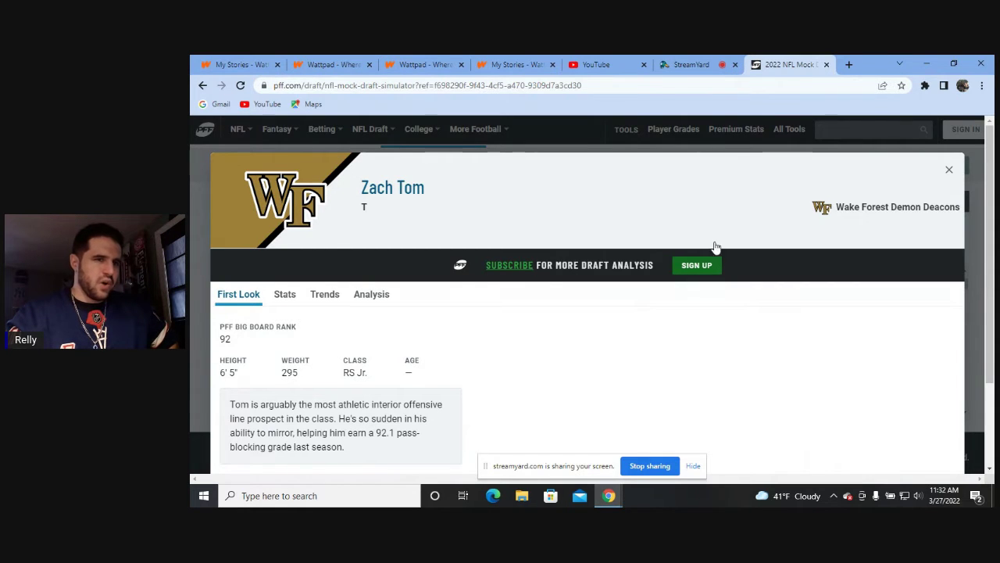
{"action": "left_click", "coordinate": [948, 171]}
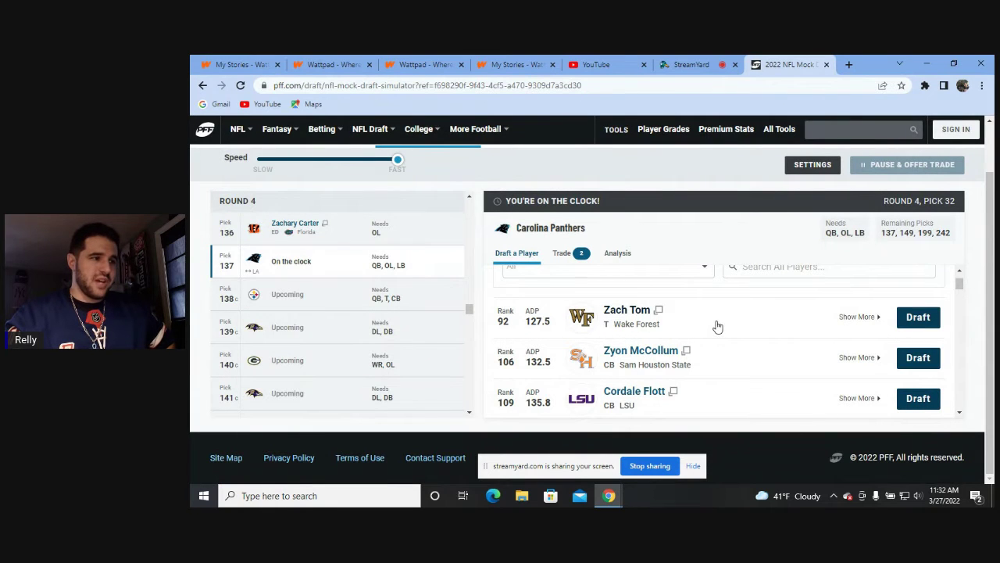
{"action": "left_click", "coordinate": [907, 317]}
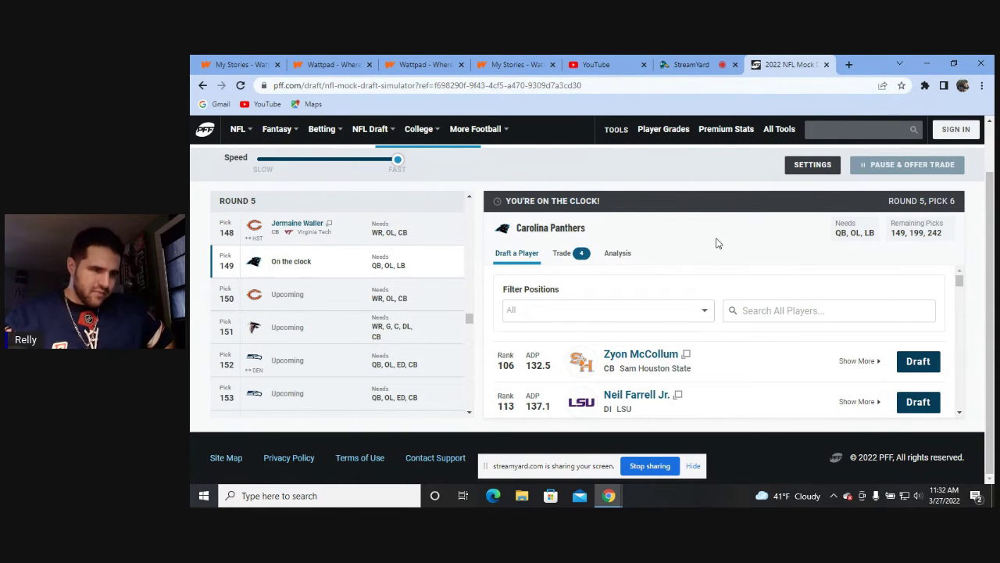
{"action": "scroll", "coordinate": [711, 313], "scroll_direction": "down", "scroll_amount": 2}
{"action": "scroll", "coordinate": [718, 307], "scroll_direction": "down", "scroll_amount": 1}
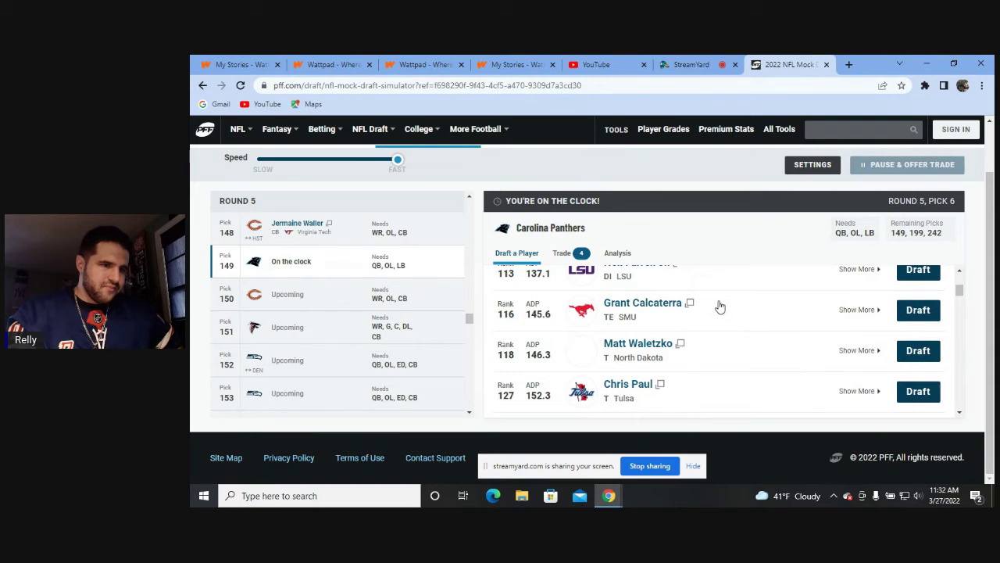
{"action": "scroll", "coordinate": [720, 306], "scroll_direction": "down", "scroll_amount": 1}
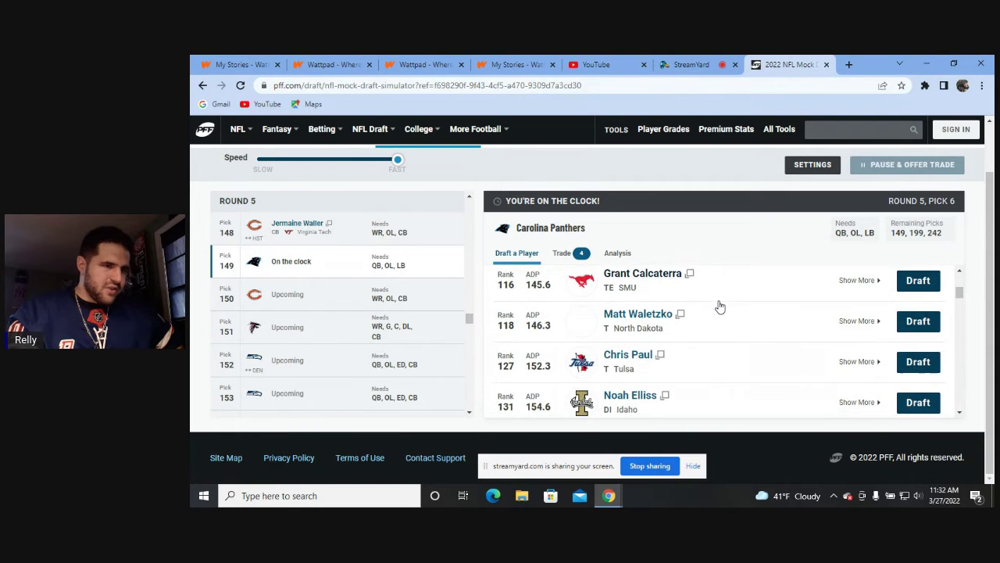
{"action": "scroll", "coordinate": [703, 356], "scroll_direction": "up", "scroll_amount": 3}
{"action": "scroll", "coordinate": [708, 353], "scroll_direction": "down", "scroll_amount": 1}
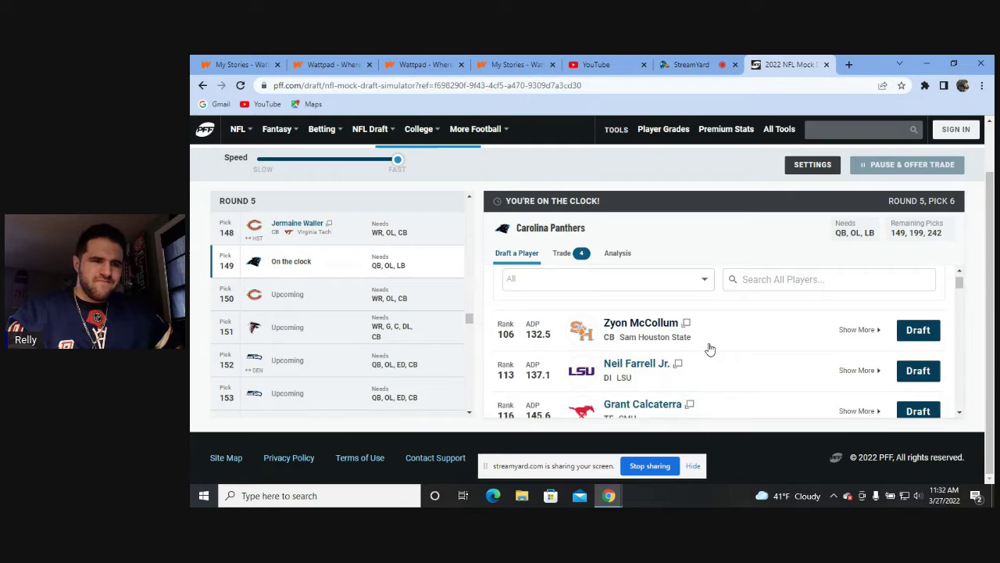
{"action": "scroll", "coordinate": [717, 326], "scroll_direction": "down", "scroll_amount": 1}
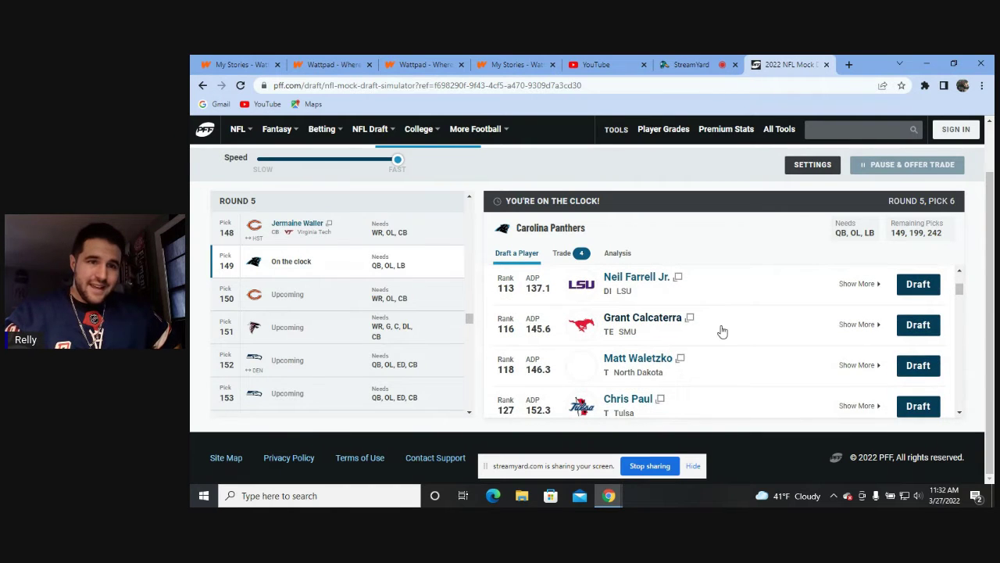
{"action": "scroll", "coordinate": [722, 331], "scroll_direction": "up", "scroll_amount": 2}
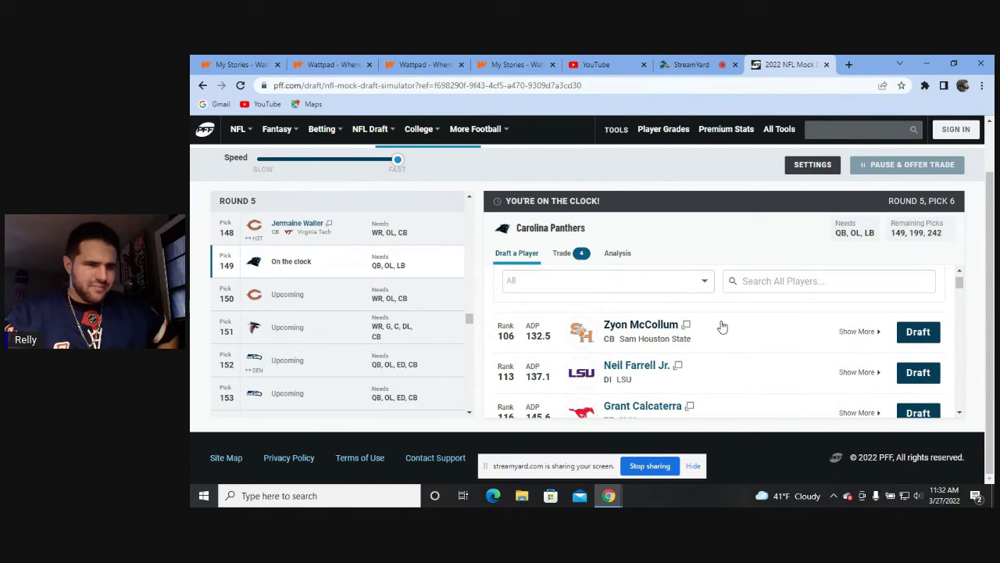
{"action": "scroll", "coordinate": [723, 326], "scroll_direction": "up", "scroll_amount": 1}
{"action": "scroll", "coordinate": [723, 324], "scroll_direction": "down", "scroll_amount": 1}
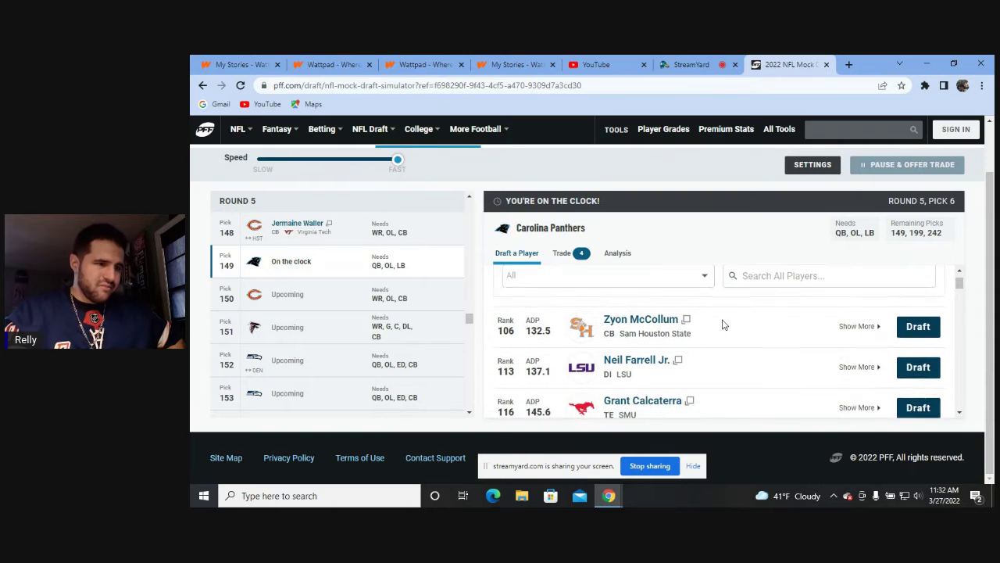
{"action": "scroll", "coordinate": [723, 324], "scroll_direction": "down", "scroll_amount": 1}
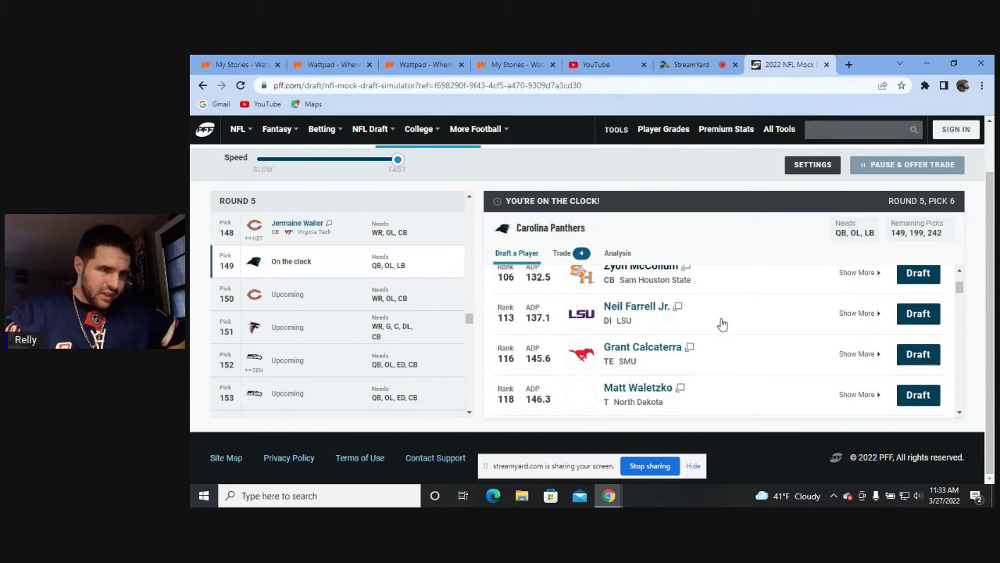
{"action": "scroll", "coordinate": [723, 325], "scroll_direction": "up", "scroll_amount": 1}
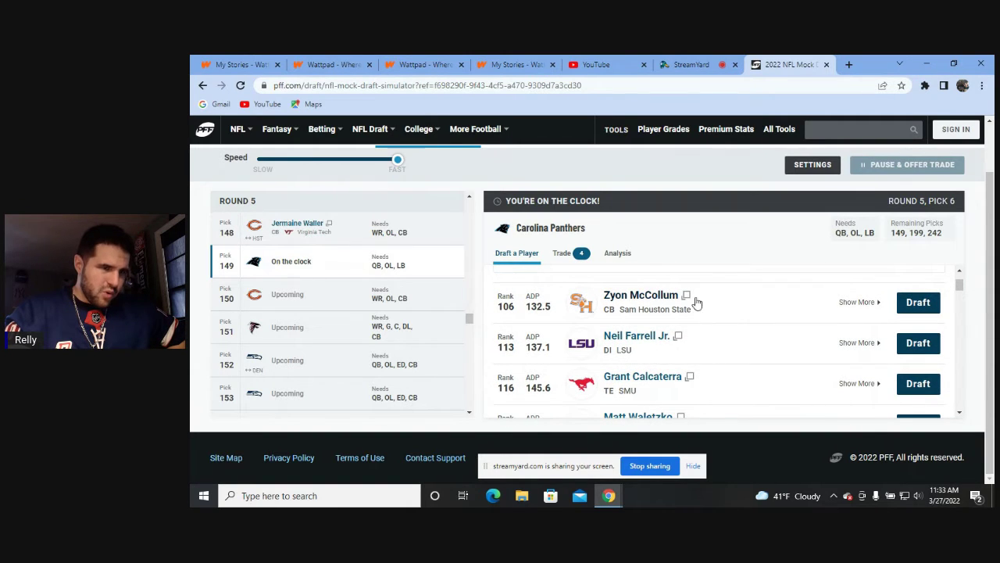
{"action": "scroll", "coordinate": [696, 303], "scroll_direction": "down", "scroll_amount": 1}
{"action": "scroll", "coordinate": [711, 301], "scroll_direction": "down", "scroll_amount": 3}
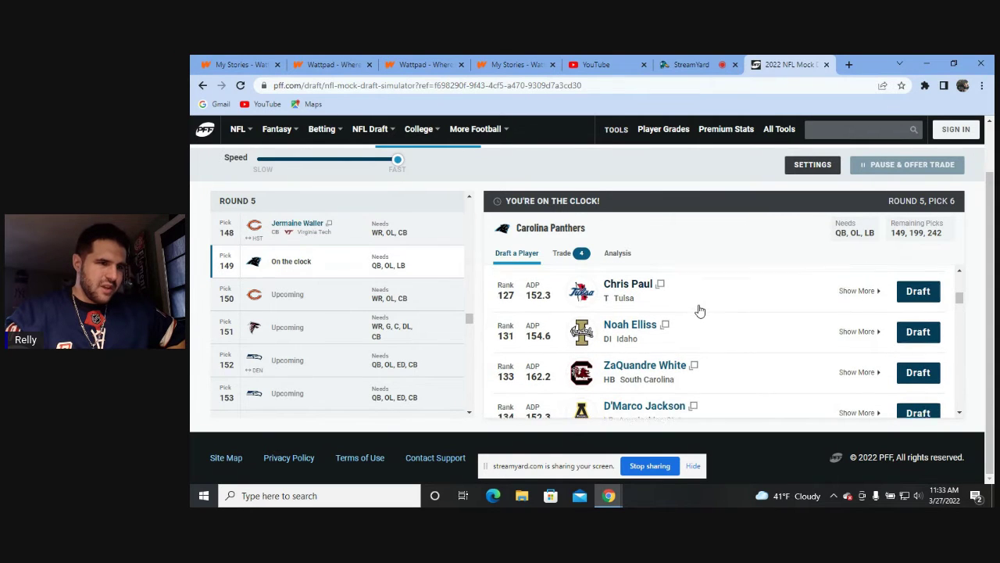
{"action": "scroll", "coordinate": [701, 311], "scroll_direction": "up", "scroll_amount": 2}
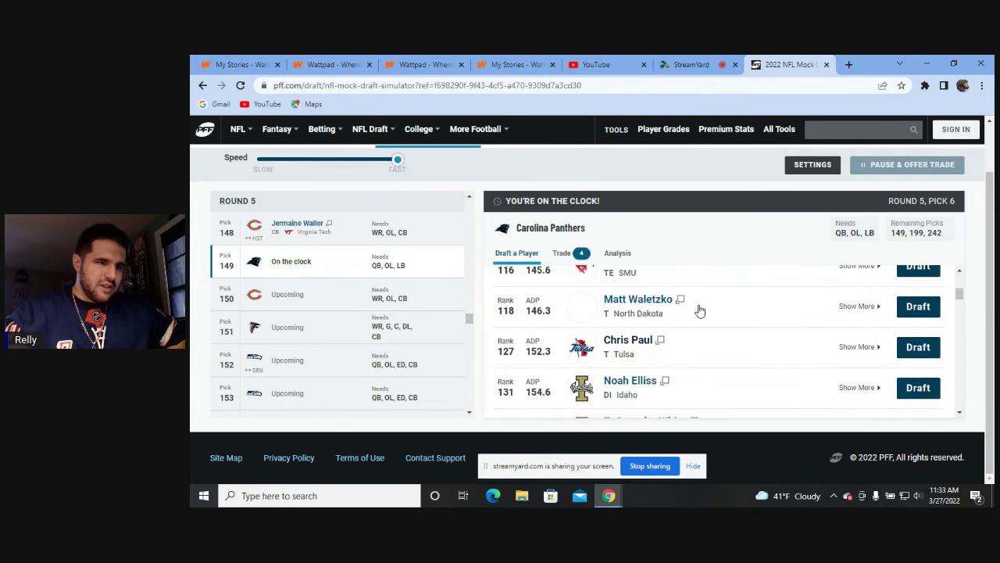
{"action": "left_click", "coordinate": [648, 299]}
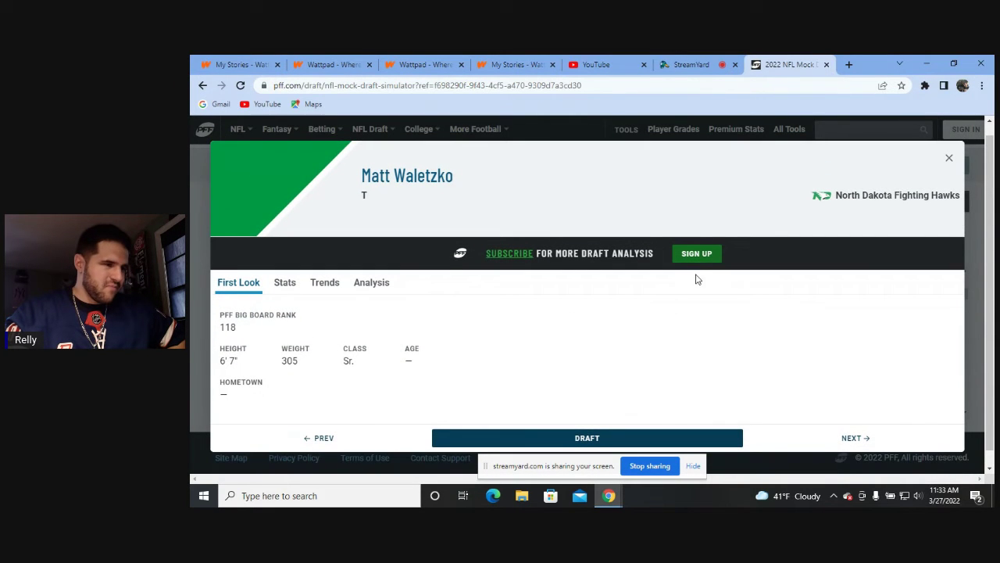
{"action": "left_click", "coordinate": [949, 158]}
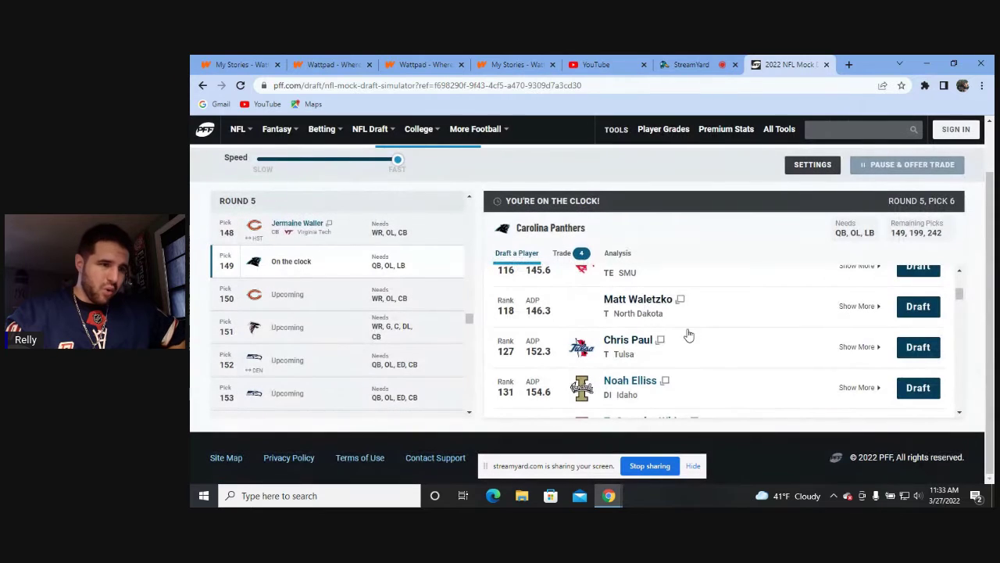
{"action": "left_click", "coordinate": [642, 338]}
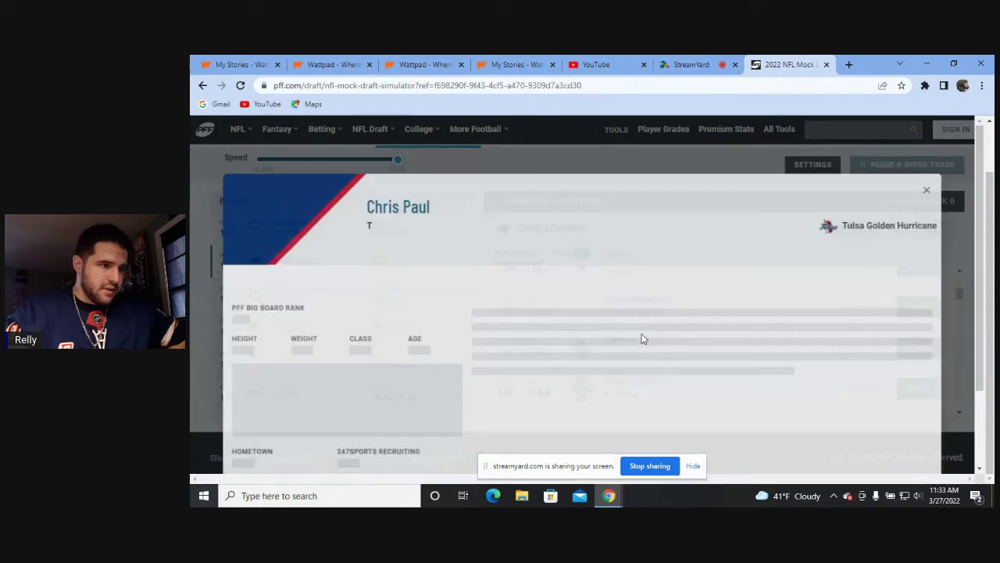
{"action": "scroll", "coordinate": [422, 330], "scroll_direction": "down", "scroll_amount": 1}
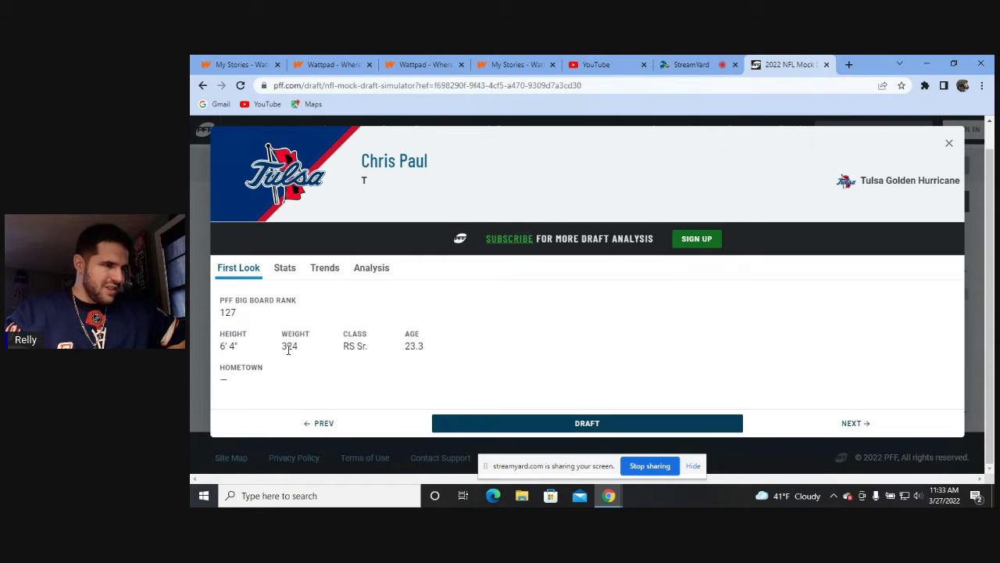
{"action": "left_click", "coordinate": [948, 146]}
{"action": "left_click", "coordinate": [632, 298]}
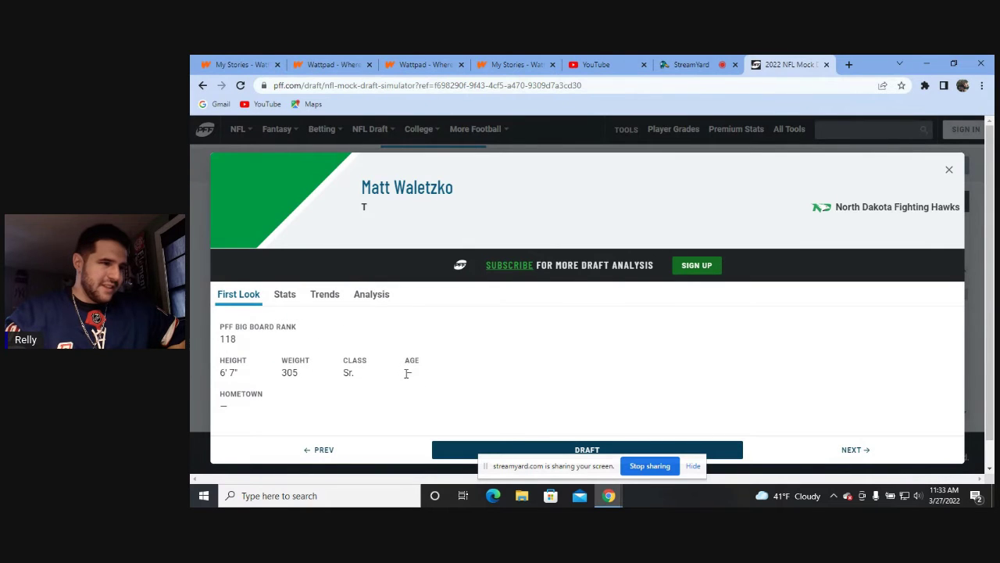
{"action": "left_click", "coordinate": [950, 170]}
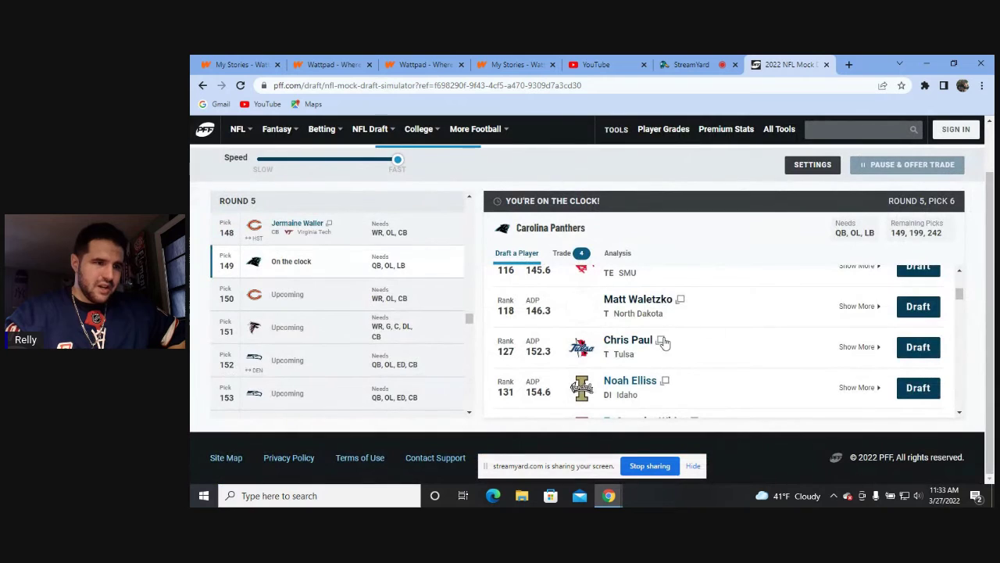
Draft Chris Paul with pick 149 in round 5.
{"action": "left_click", "coordinate": [917, 348]}
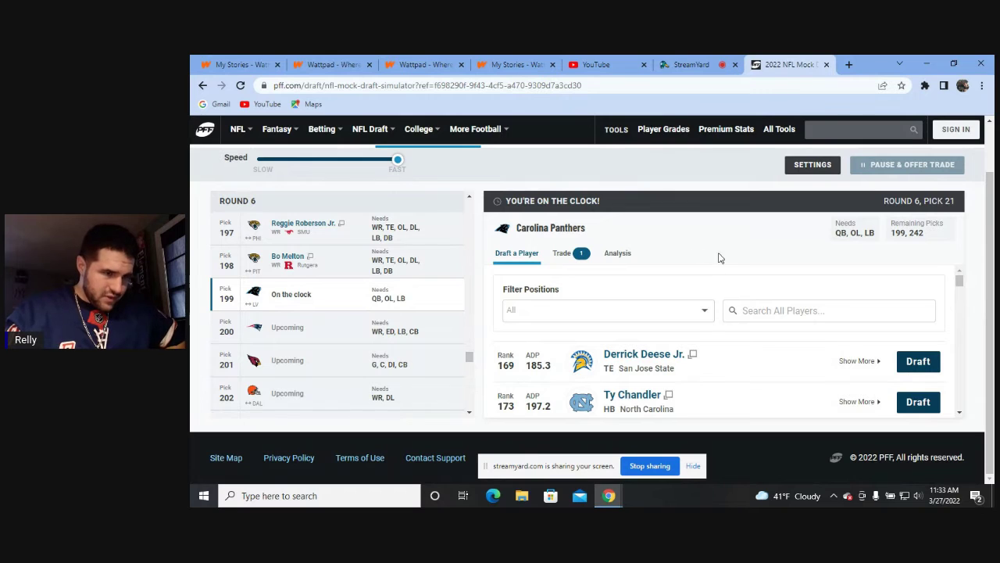
{"action": "scroll", "coordinate": [704, 326], "scroll_direction": "down", "scroll_amount": 1}
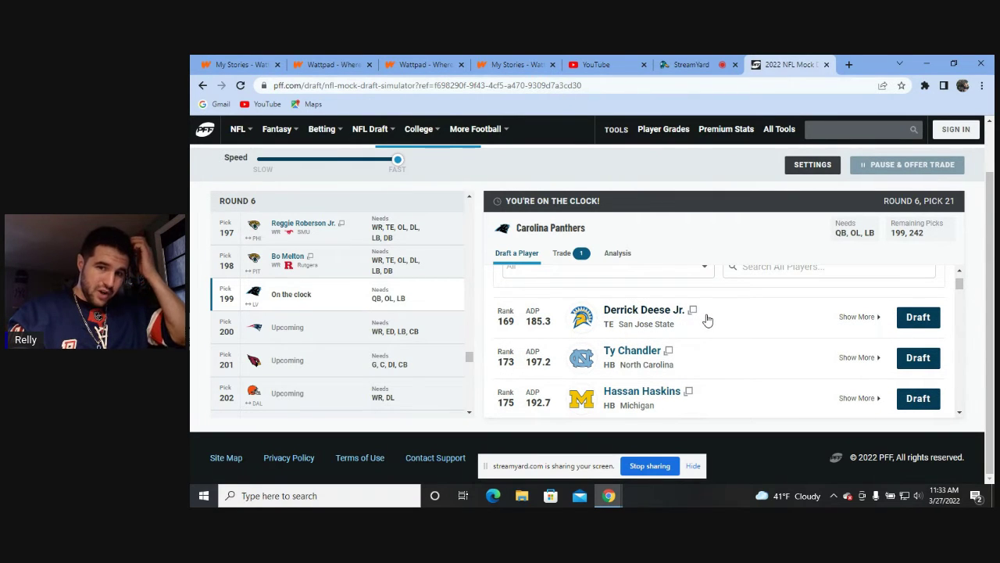
{"action": "scroll", "coordinate": [706, 320], "scroll_direction": "down", "scroll_amount": 1}
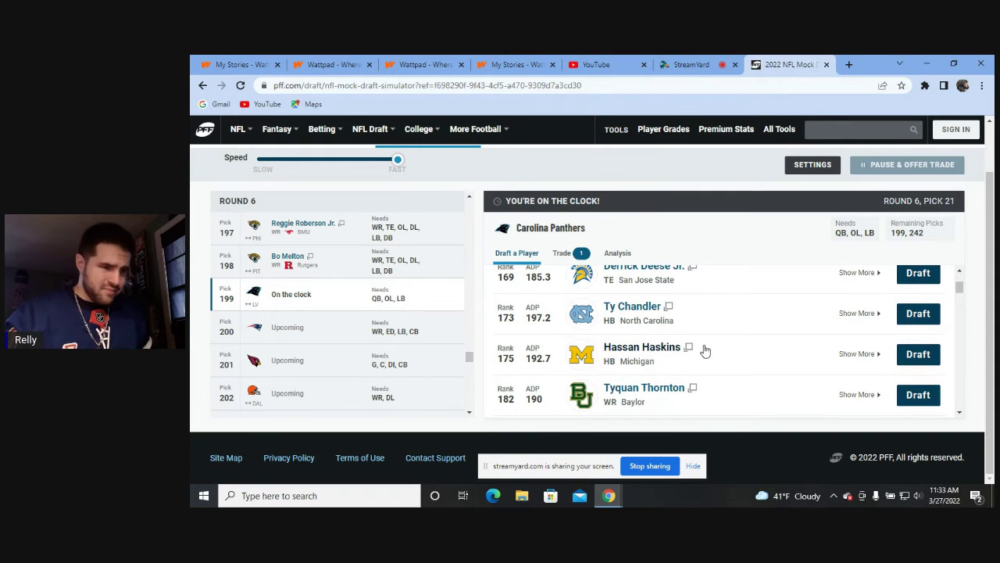
{"action": "scroll", "coordinate": [713, 344], "scroll_direction": "down", "scroll_amount": 1}
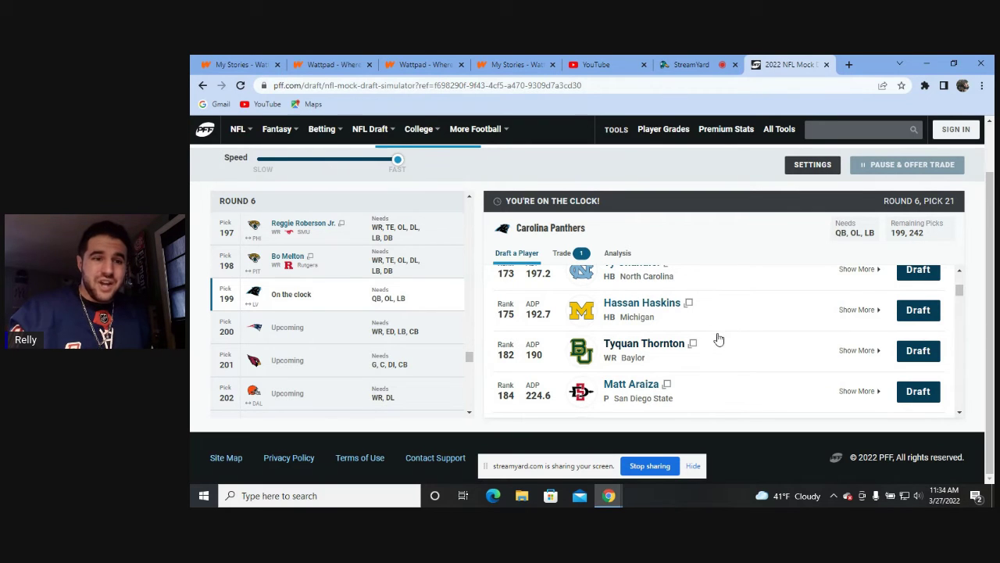
{"action": "scroll", "coordinate": [713, 344], "scroll_direction": "up", "scroll_amount": 3}
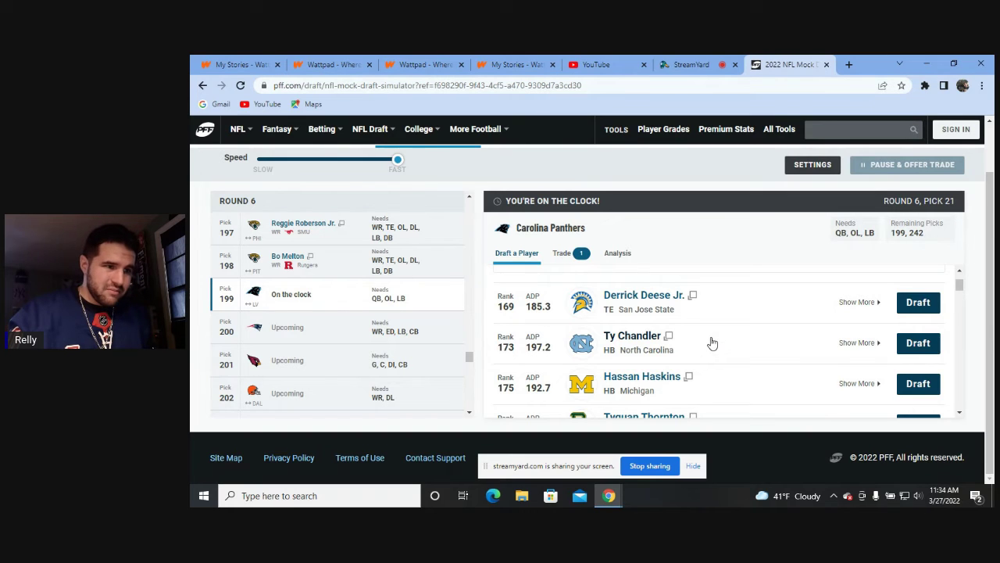
{"action": "scroll", "coordinate": [712, 344], "scroll_direction": "up", "scroll_amount": 3}
{"action": "scroll", "coordinate": [714, 339], "scroll_direction": "down", "scroll_amount": 4}
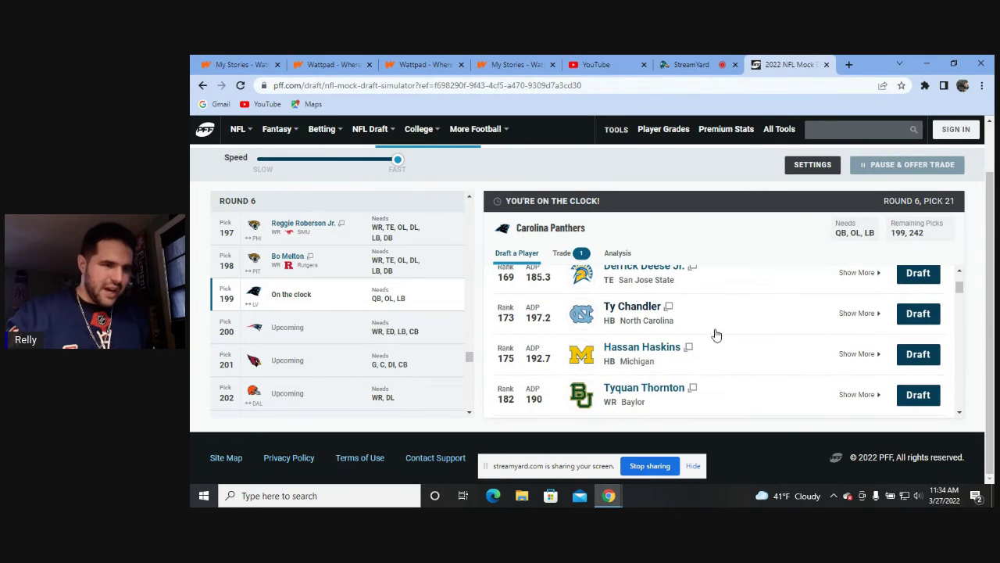
{"action": "scroll", "coordinate": [716, 335], "scroll_direction": "down", "scroll_amount": 4}
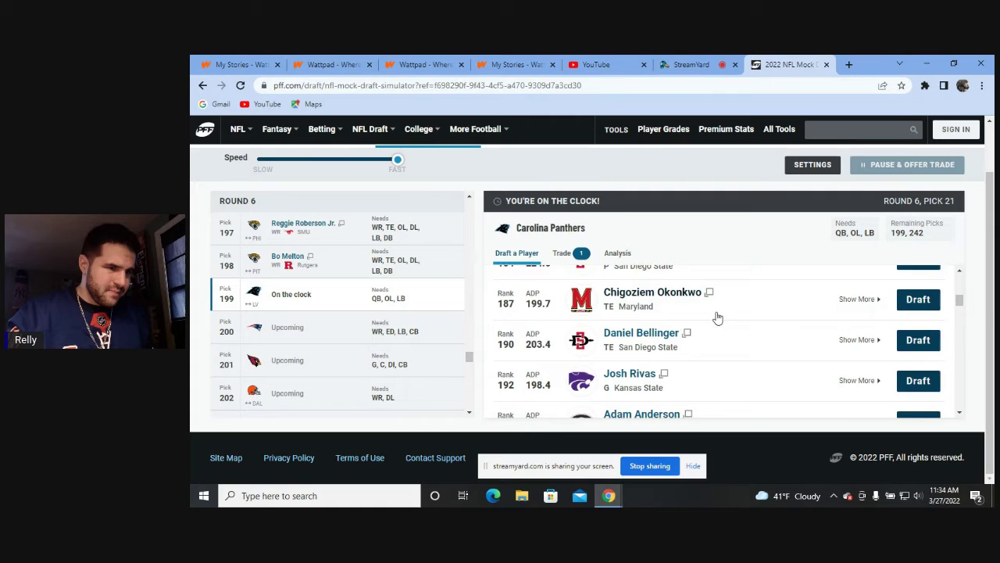
{"action": "scroll", "coordinate": [717, 317], "scroll_direction": "down", "scroll_amount": 2}
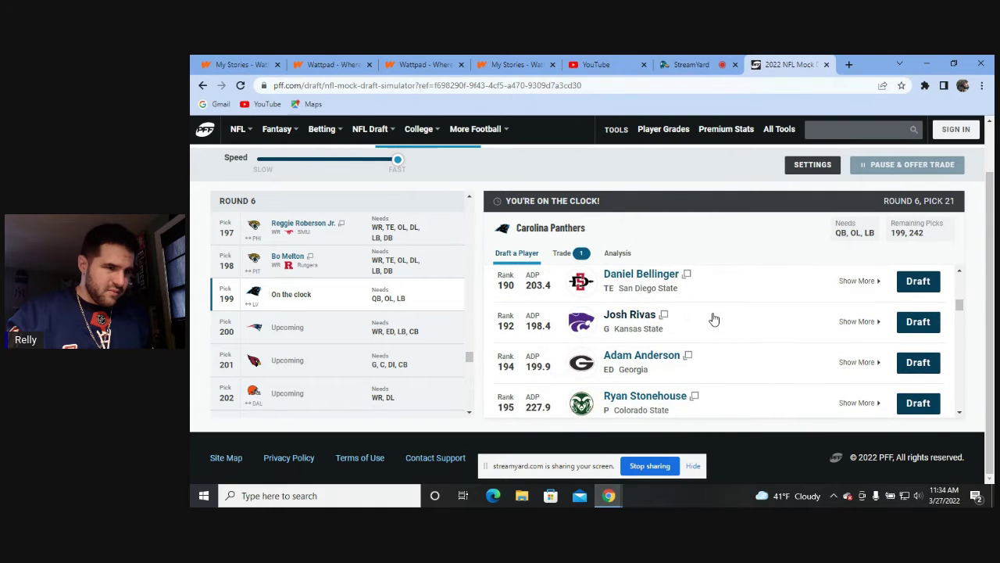
{"action": "left_click", "coordinate": [630, 316]}
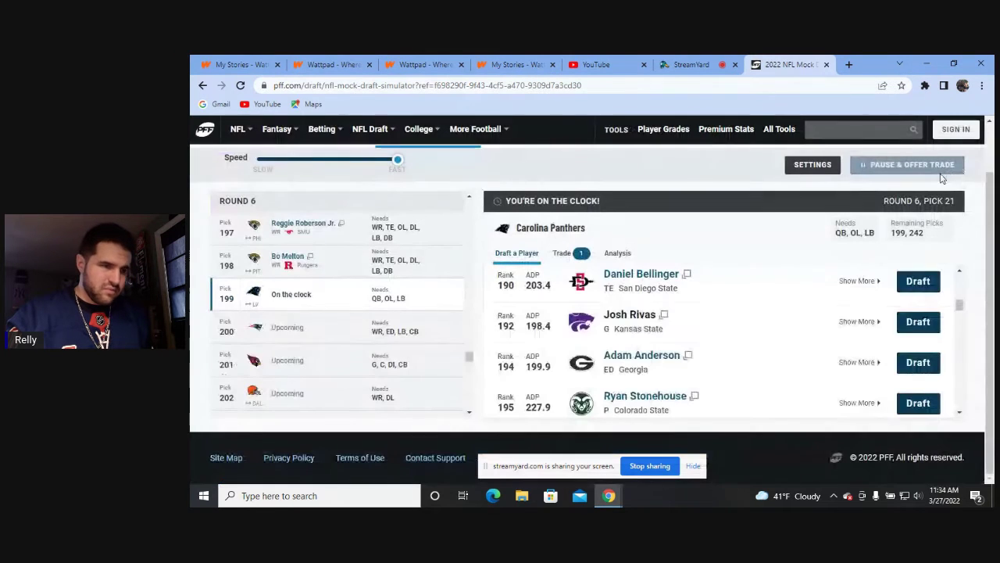
{"action": "left_click", "coordinate": [948, 171]}
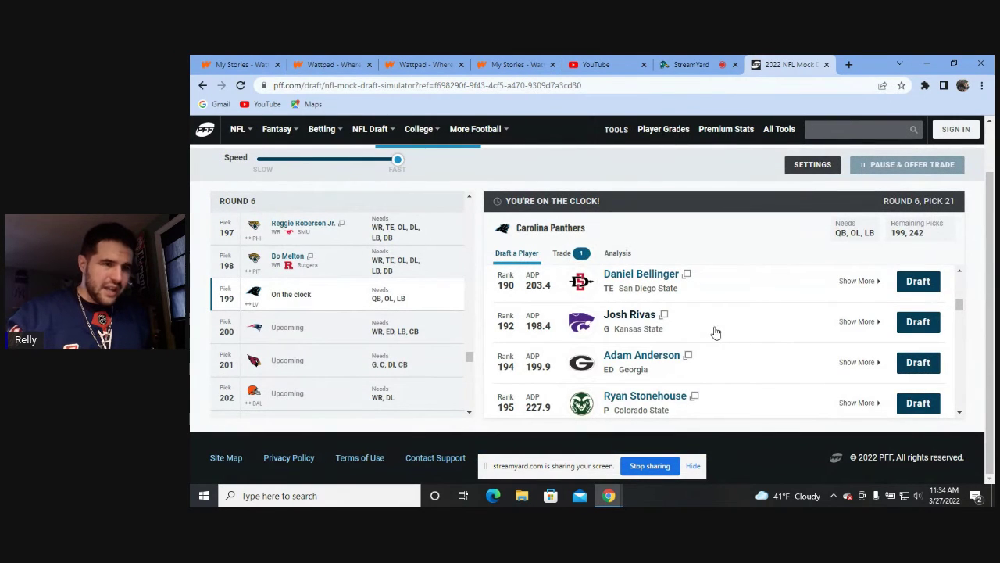
{"action": "scroll", "coordinate": [713, 333], "scroll_direction": "up", "scroll_amount": 1}
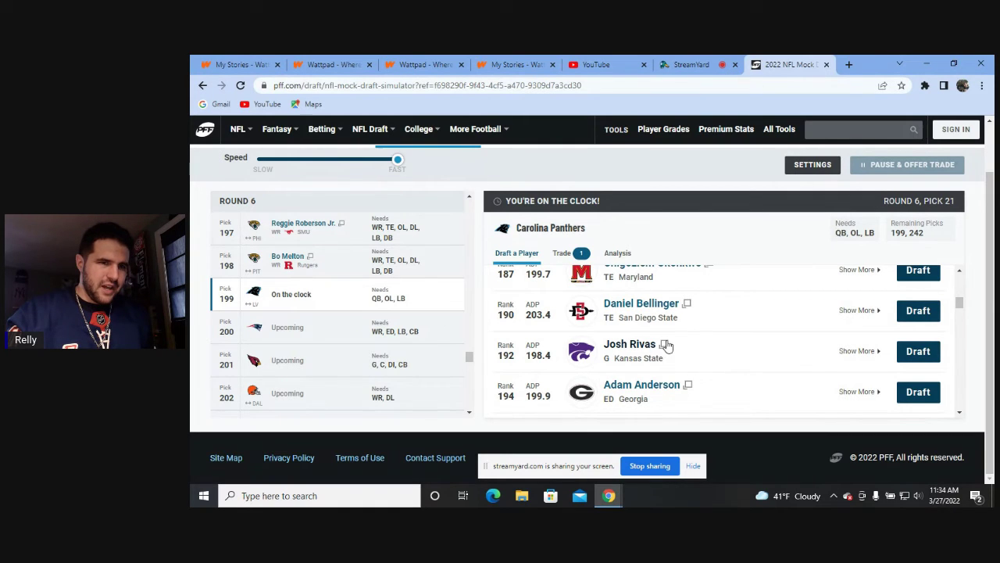
{"action": "scroll", "coordinate": [705, 359], "scroll_direction": "up", "scroll_amount": 1}
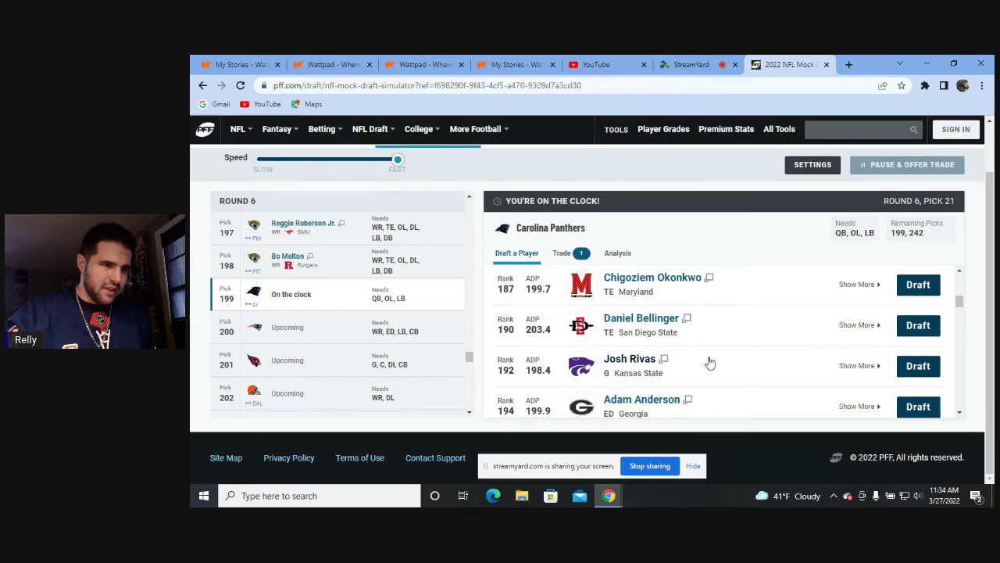
{"action": "scroll", "coordinate": [711, 363], "scroll_direction": "up", "scroll_amount": 5}
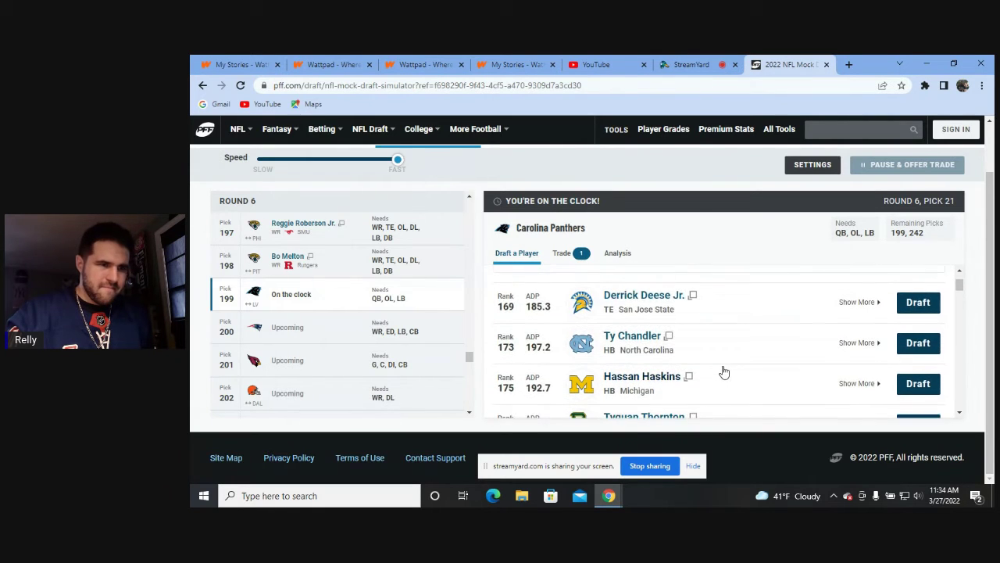
{"action": "scroll", "coordinate": [724, 336], "scroll_direction": "down", "scroll_amount": 1}
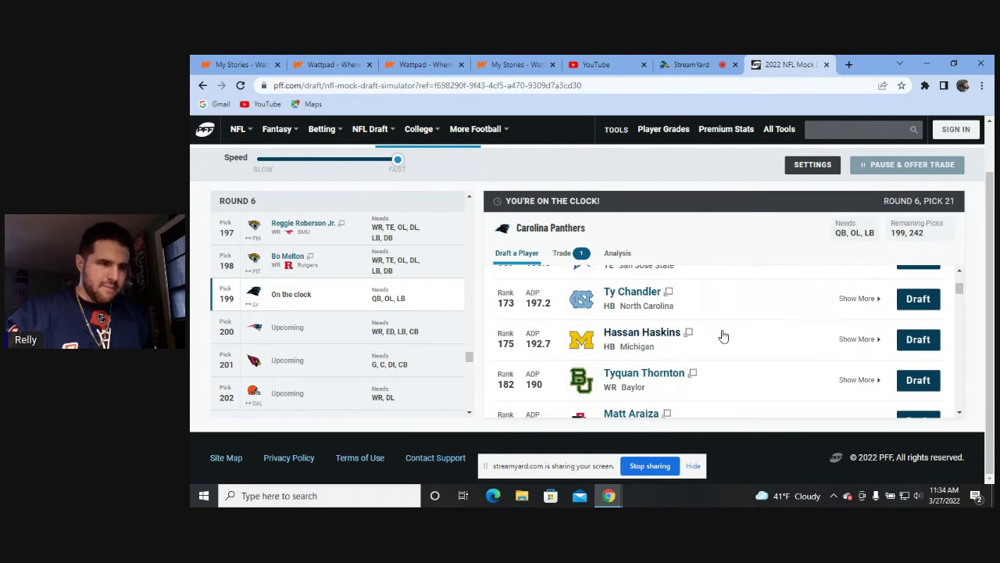
{"action": "scroll", "coordinate": [721, 336], "scroll_direction": "down", "scroll_amount": 1}
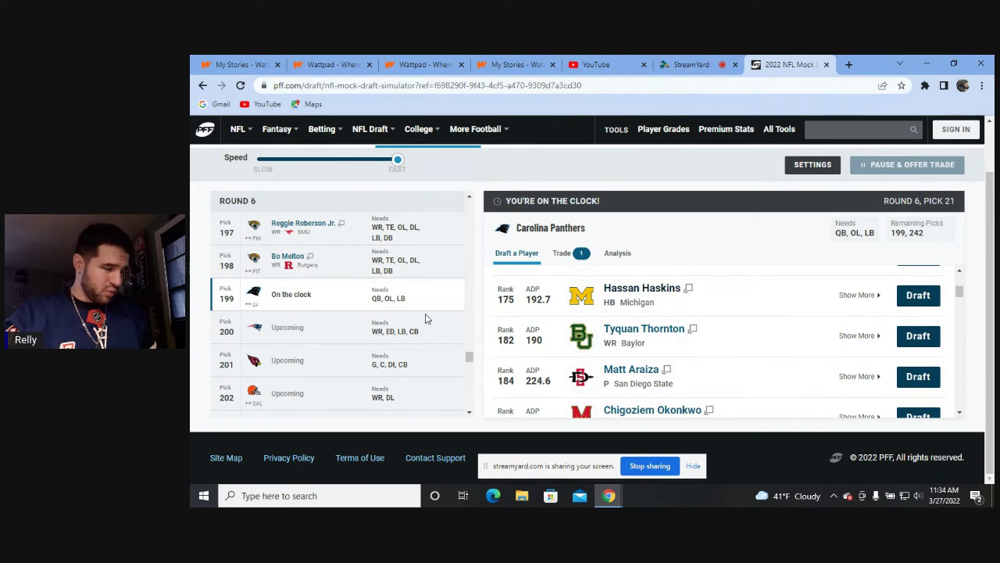
Draft Michigan HB Hassan Haskins at pick 199.
{"action": "left_click", "coordinate": [918, 295]}
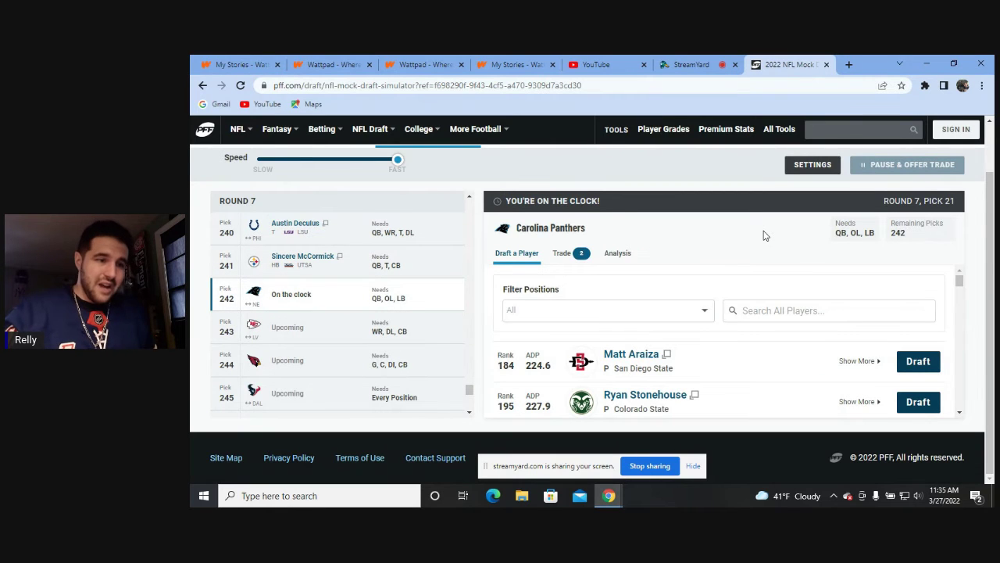
{"action": "scroll", "coordinate": [732, 300], "scroll_direction": "down", "scroll_amount": 2}
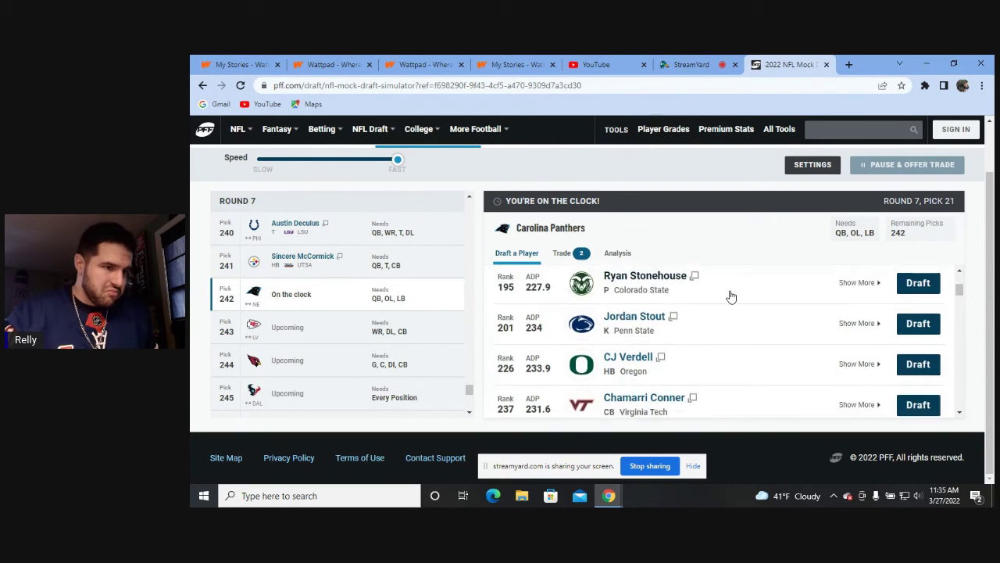
{"action": "scroll", "coordinate": [732, 299], "scroll_direction": "down", "scroll_amount": 2}
{"action": "scroll", "coordinate": [730, 298], "scroll_direction": "down", "scroll_amount": 4}
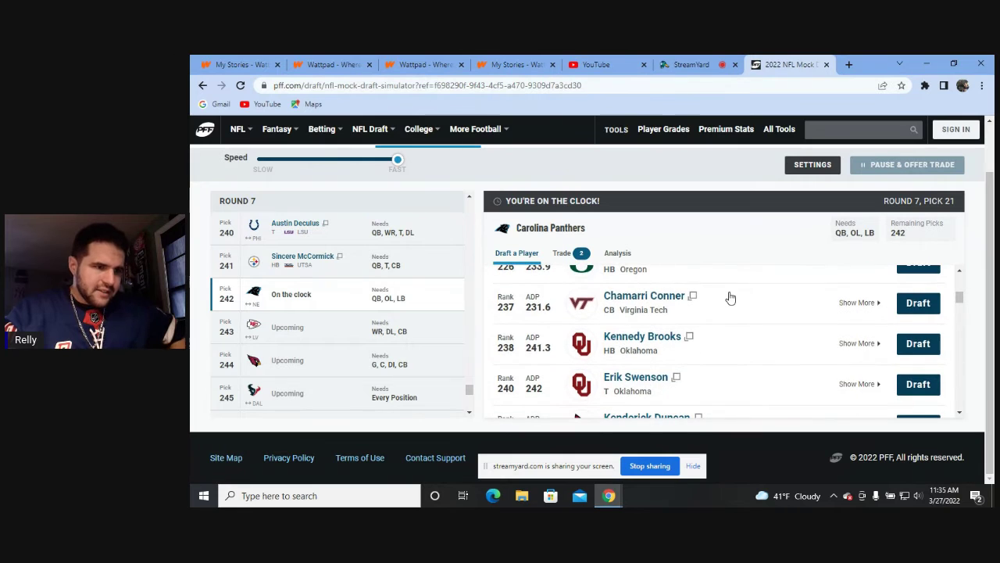
{"action": "scroll", "coordinate": [730, 298], "scroll_direction": "down", "scroll_amount": 2}
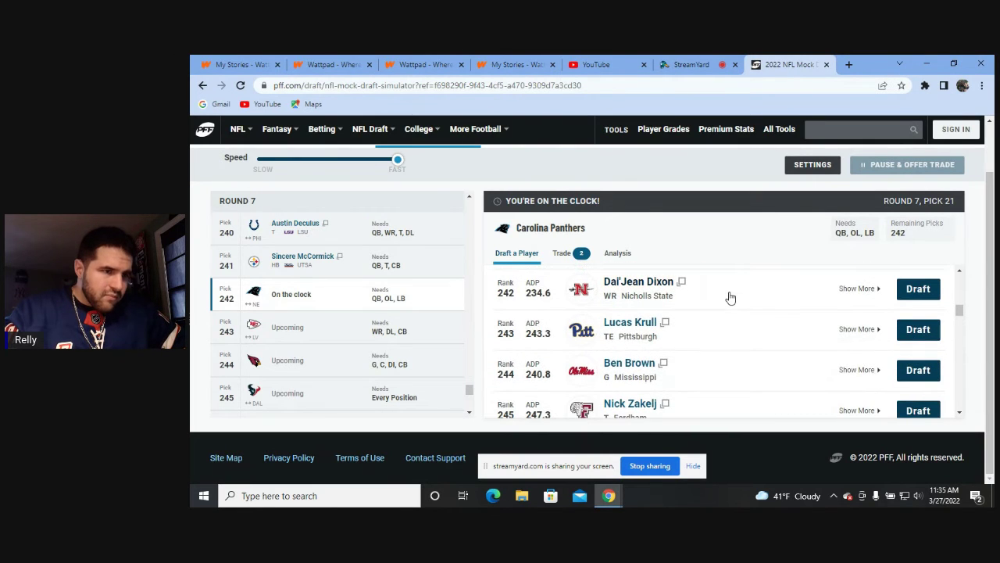
{"action": "scroll", "coordinate": [727, 300], "scroll_direction": "down", "scroll_amount": 1}
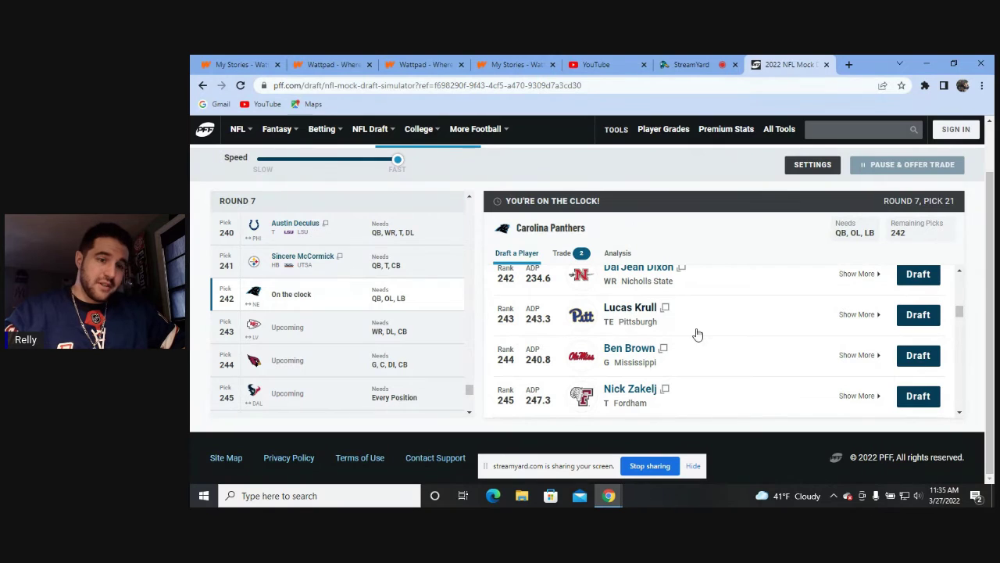
{"action": "scroll", "coordinate": [697, 334], "scroll_direction": "up", "scroll_amount": 1}
{"action": "scroll", "coordinate": [700, 336], "scroll_direction": "up", "scroll_amount": 15}
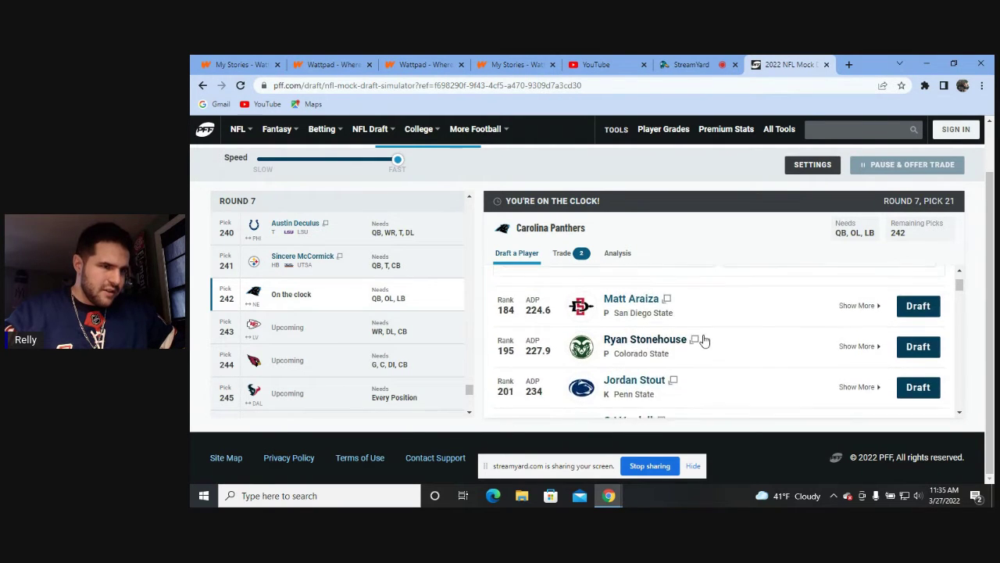
{"action": "scroll", "coordinate": [727, 336], "scroll_direction": "down", "scroll_amount": 11}
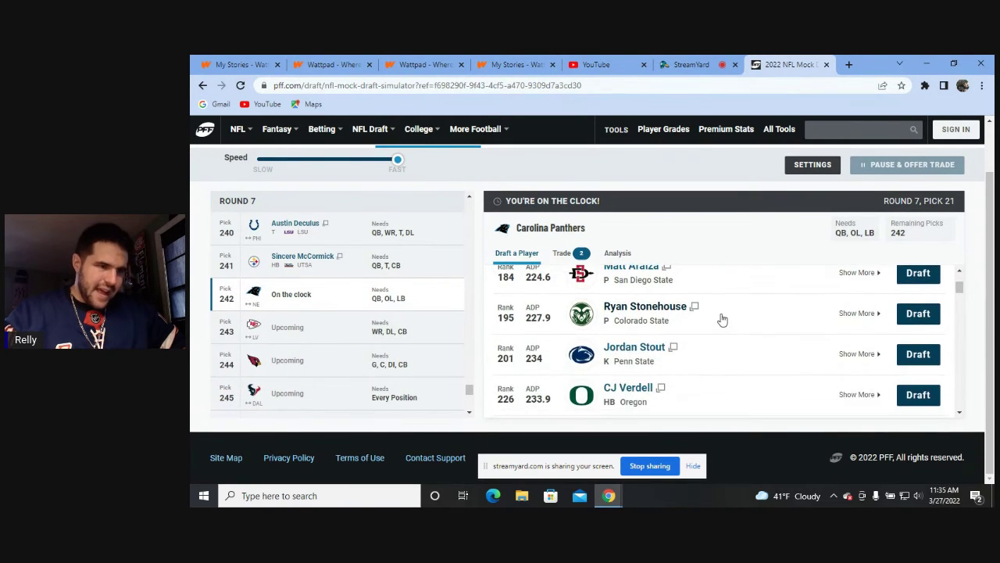
{"action": "scroll", "coordinate": [719, 317], "scroll_direction": "down", "scroll_amount": 2}
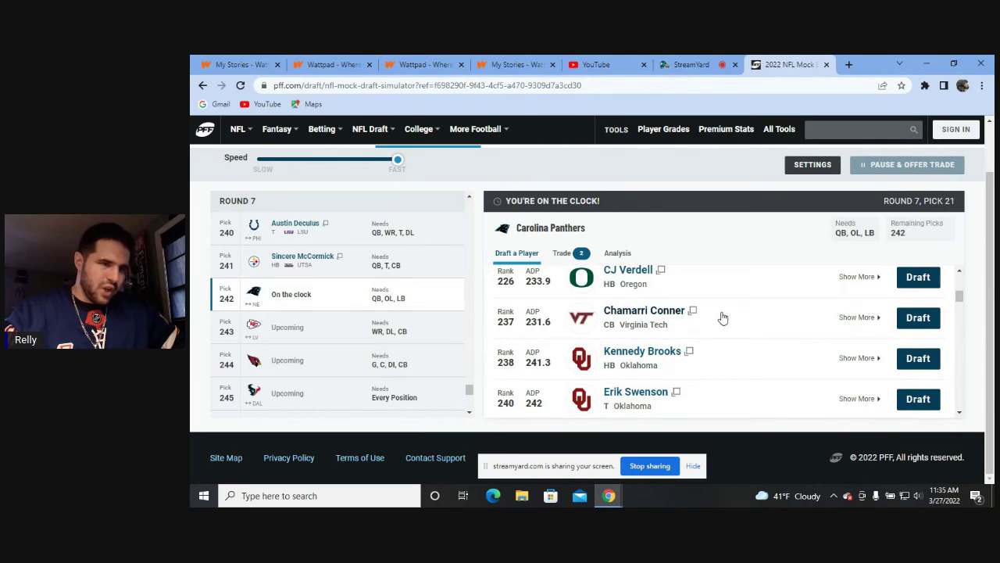
{"action": "left_click", "coordinate": [640, 311]}
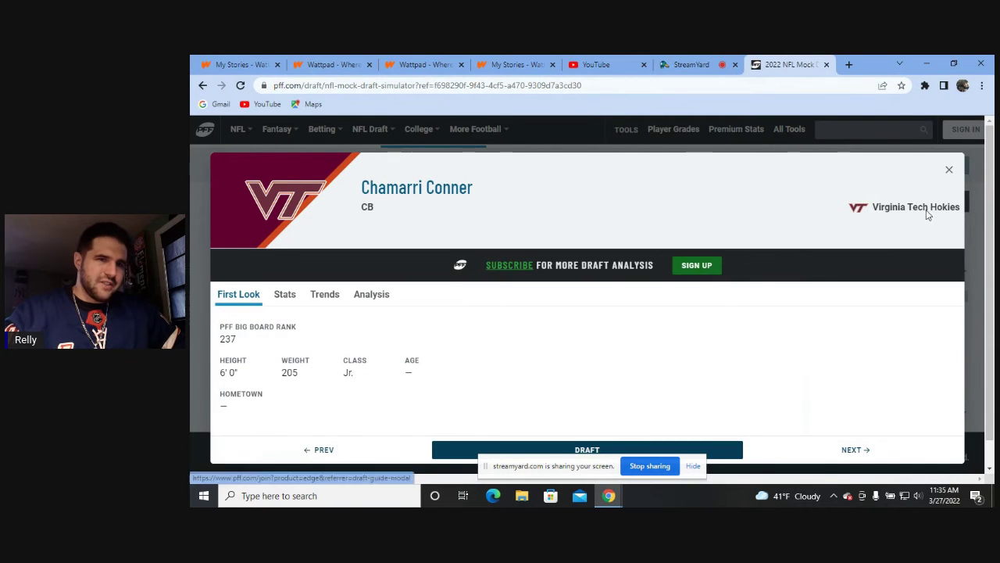
{"action": "left_click", "coordinate": [946, 171]}
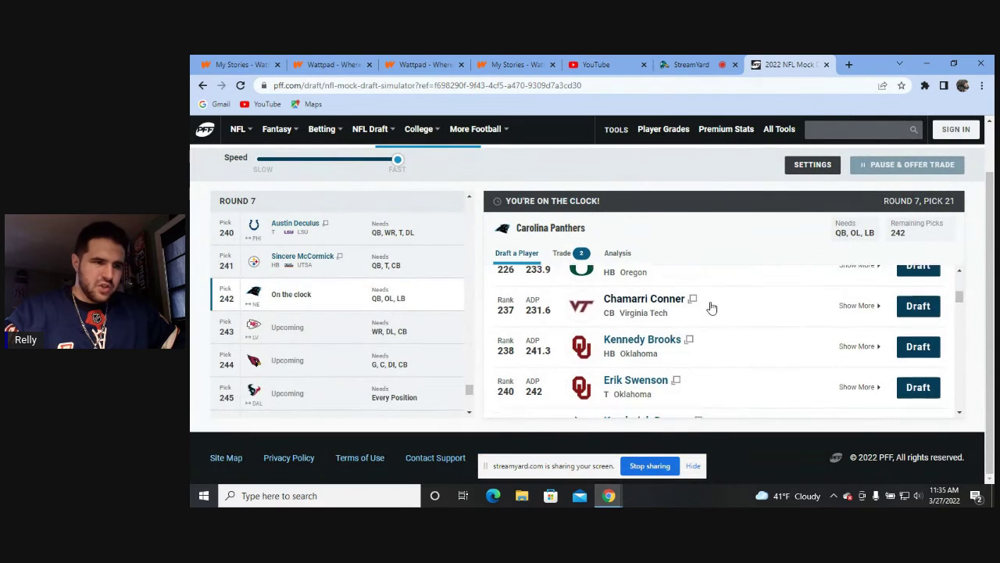
{"action": "scroll", "coordinate": [711, 307], "scroll_direction": "down", "scroll_amount": 2}
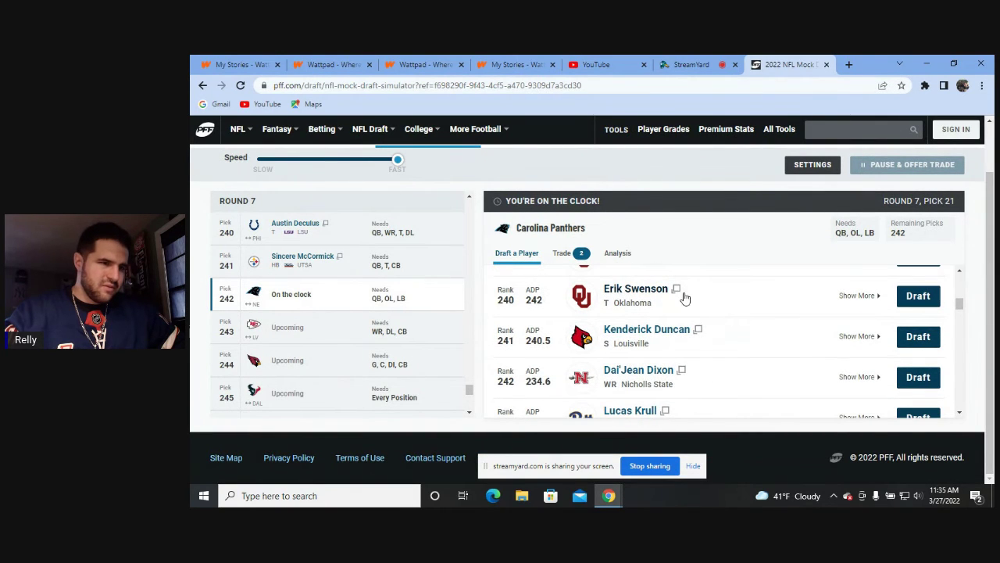
{"action": "scroll", "coordinate": [742, 308], "scroll_direction": "down", "scroll_amount": 1}
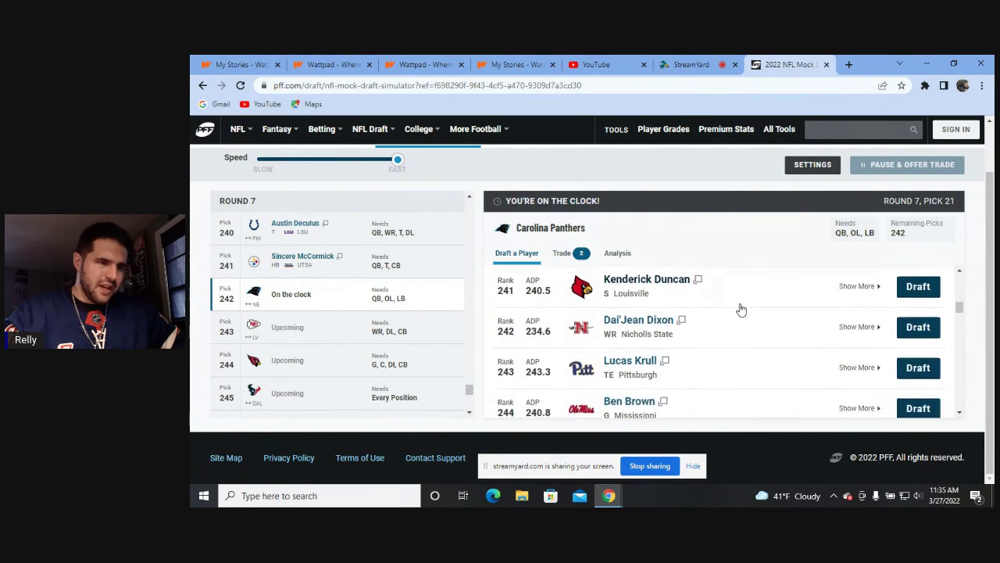
{"action": "scroll", "coordinate": [741, 309], "scroll_direction": "down", "scroll_amount": 1}
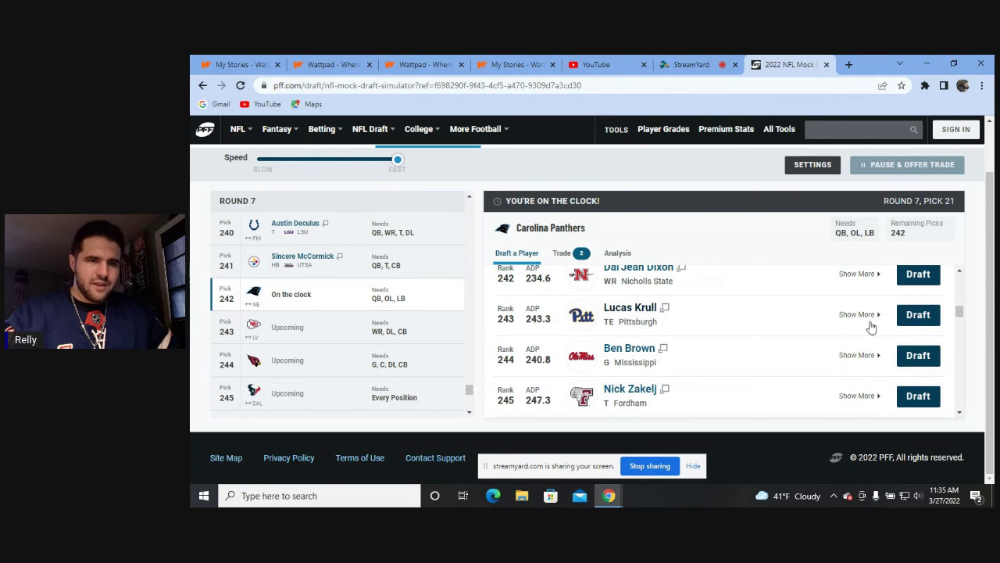
{"action": "left_click", "coordinate": [916, 315]}
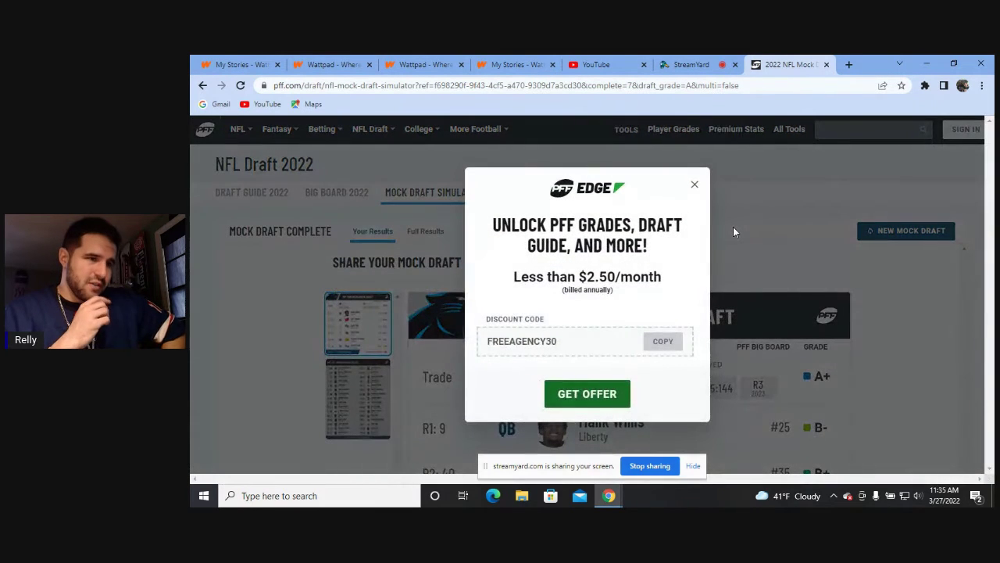
Dismiss the PFF Edge offer and review results: overall A, Chenal B+, Krull C+.
{"action": "left_click", "coordinate": [695, 185]}
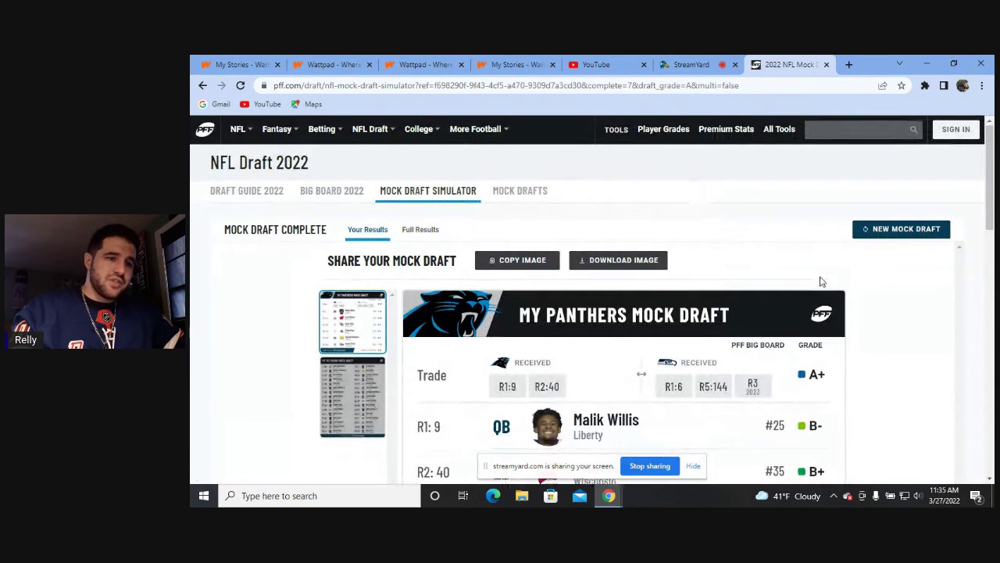
{"action": "scroll", "coordinate": [821, 282], "scroll_direction": "down", "scroll_amount": 1}
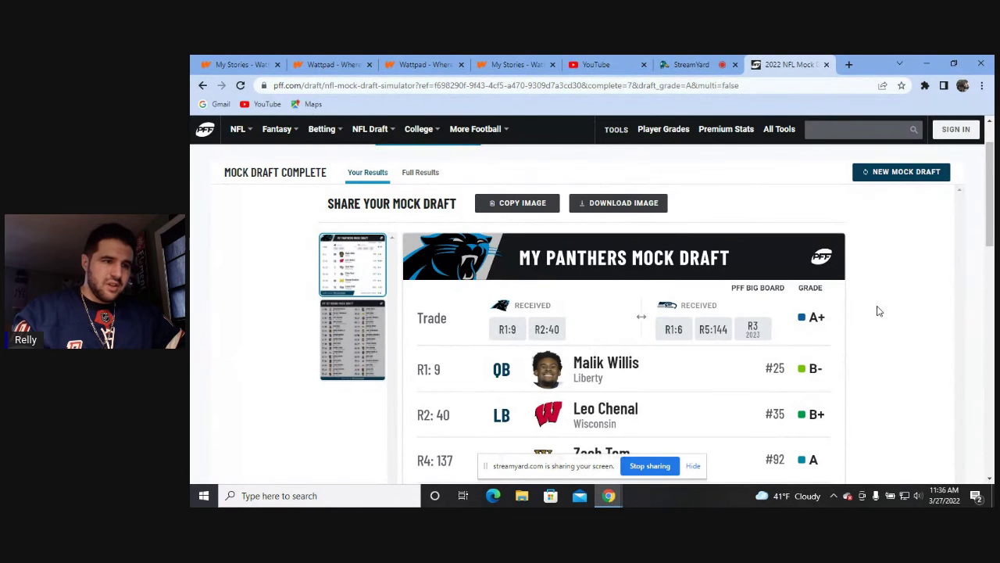
{"action": "scroll", "coordinate": [863, 294], "scroll_direction": "down", "scroll_amount": 2}
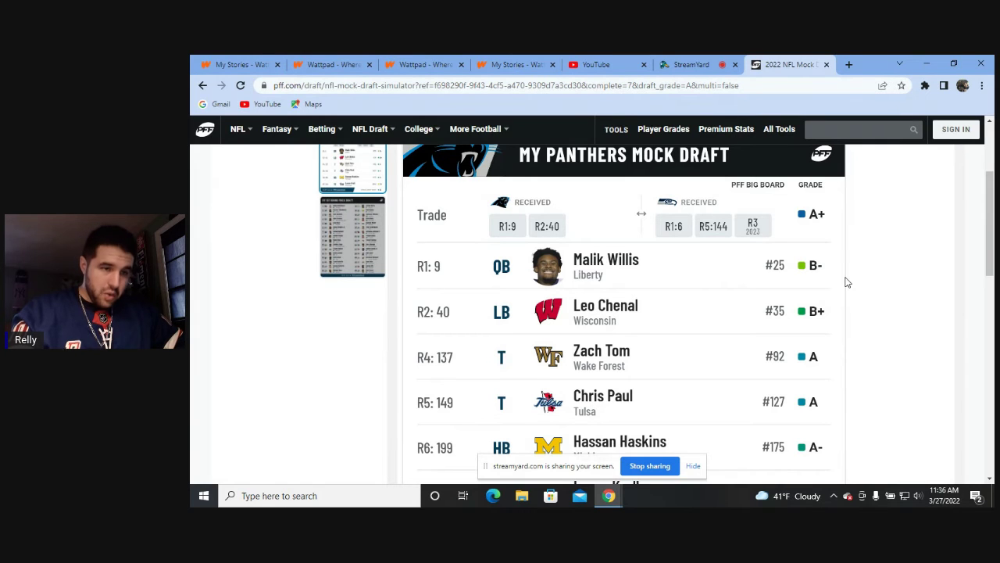
{"action": "scroll", "coordinate": [848, 273], "scroll_direction": "down", "scroll_amount": 1}
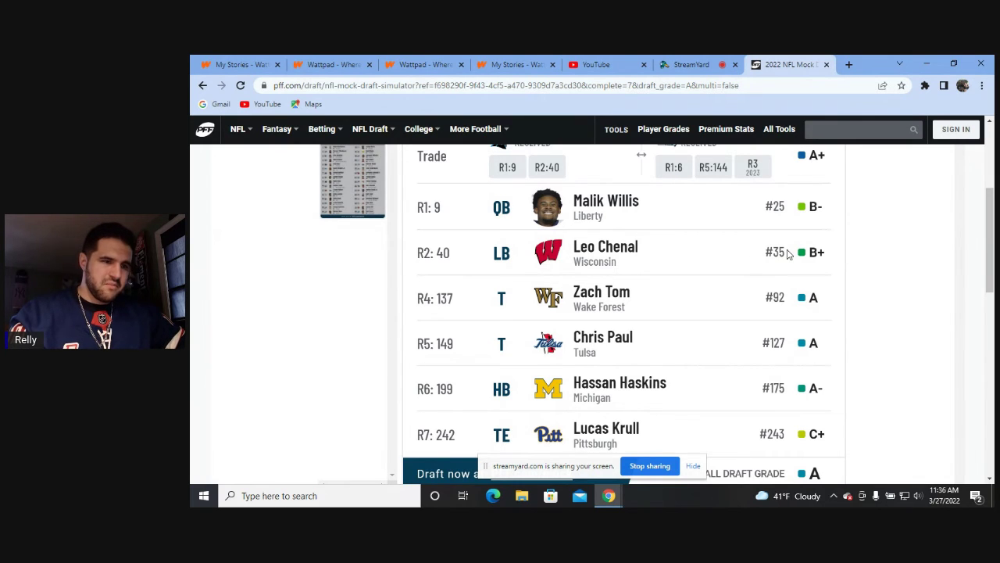
{"action": "scroll", "coordinate": [791, 255], "scroll_direction": "down", "scroll_amount": 1}
{"action": "scroll", "coordinate": [838, 258], "scroll_direction": "down", "scroll_amount": 1}
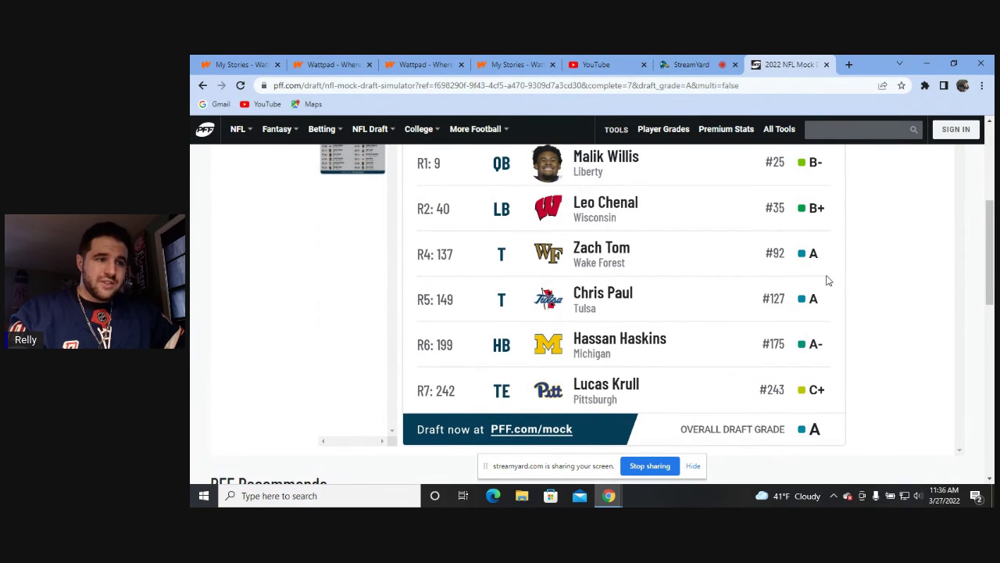
{"action": "scroll", "coordinate": [822, 280], "scroll_direction": "down", "scroll_amount": 2}
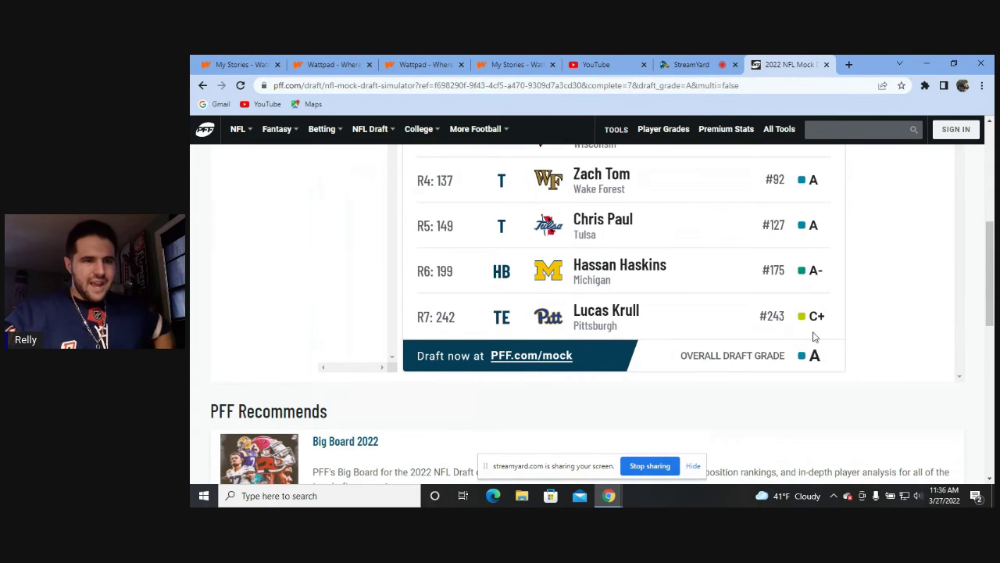
{"action": "scroll", "coordinate": [812, 321], "scroll_direction": "down", "scroll_amount": 1}
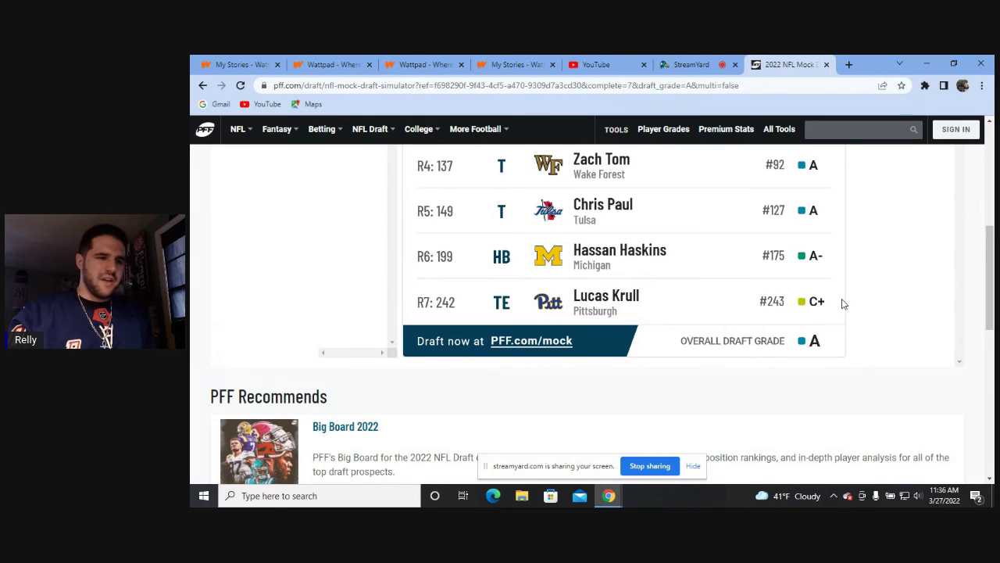
{"action": "scroll", "coordinate": [850, 311], "scroll_direction": "up", "scroll_amount": 1}
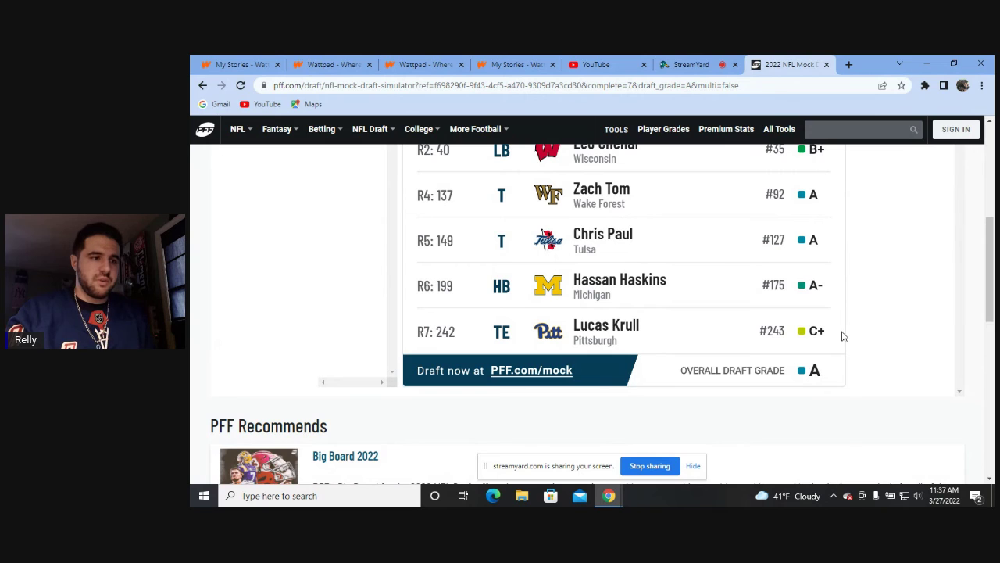
{"action": "scroll", "coordinate": [842, 340], "scroll_direction": "up", "scroll_amount": 1}
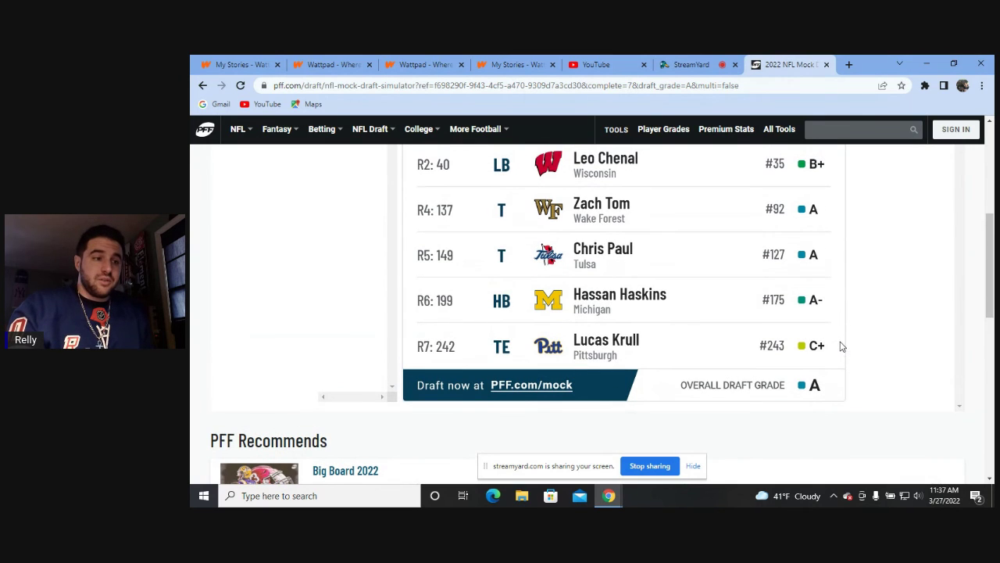